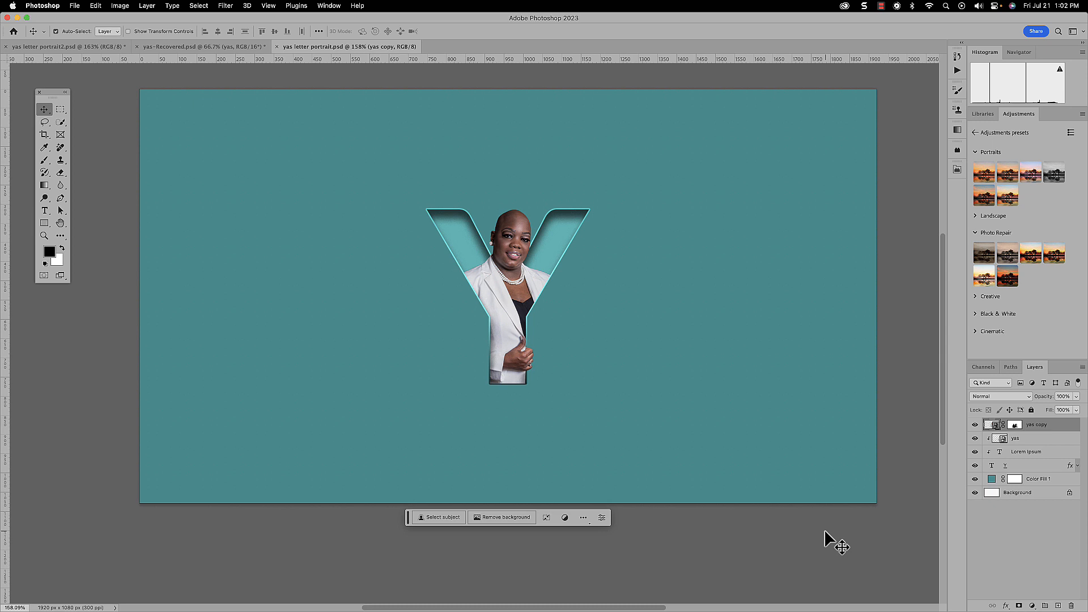
# In yas letter portrait2.psd, set up the Horizontal Type tool with teal text colour #29b6b4.
pyautogui.click(107, 47)
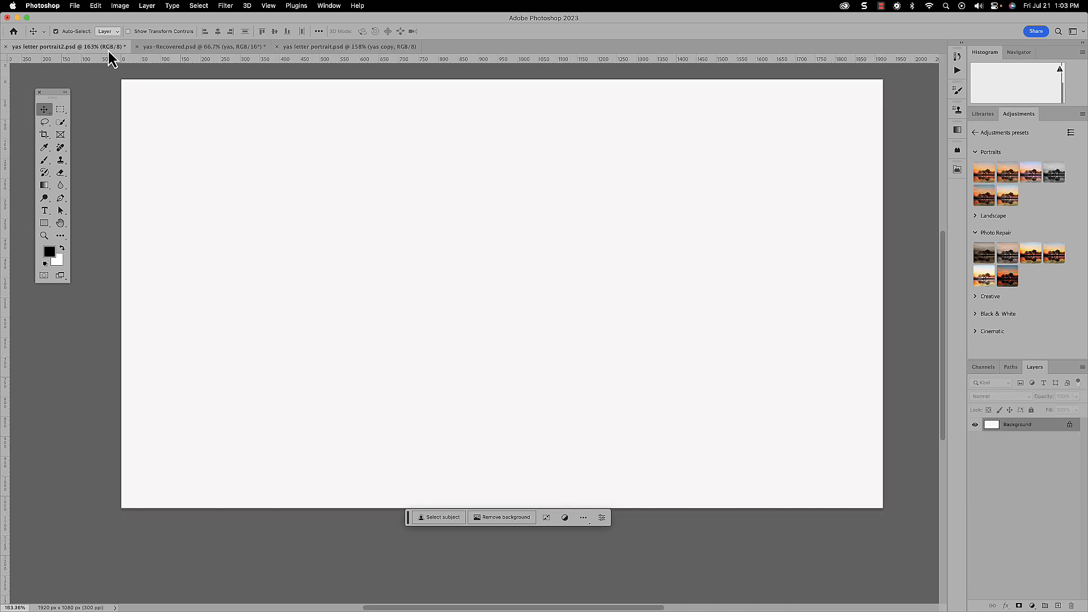
pyautogui.scroll(2, 658, 329)
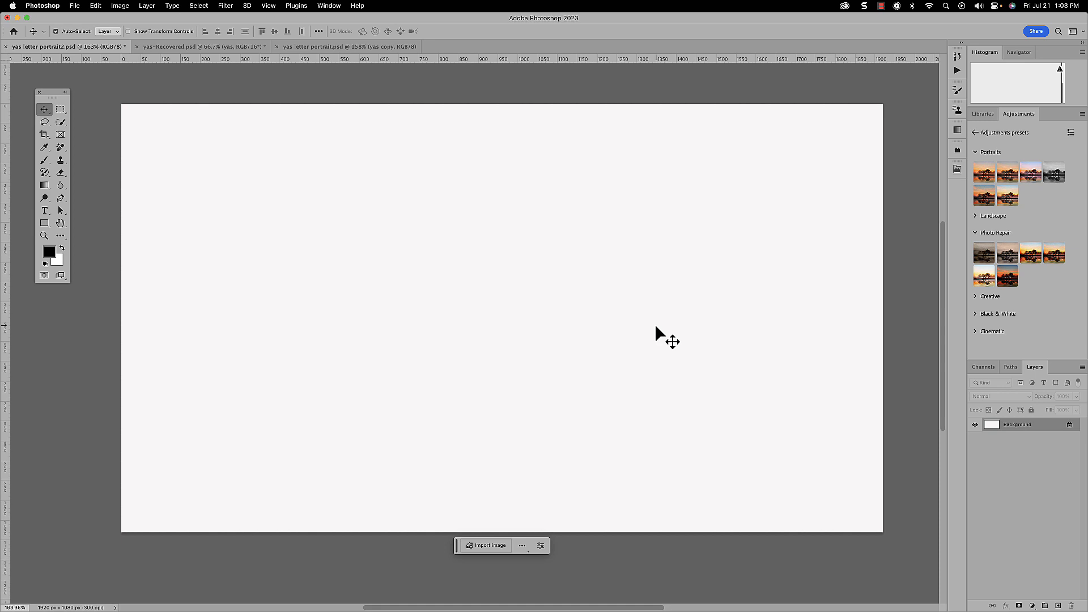
pyautogui.click(47, 209)
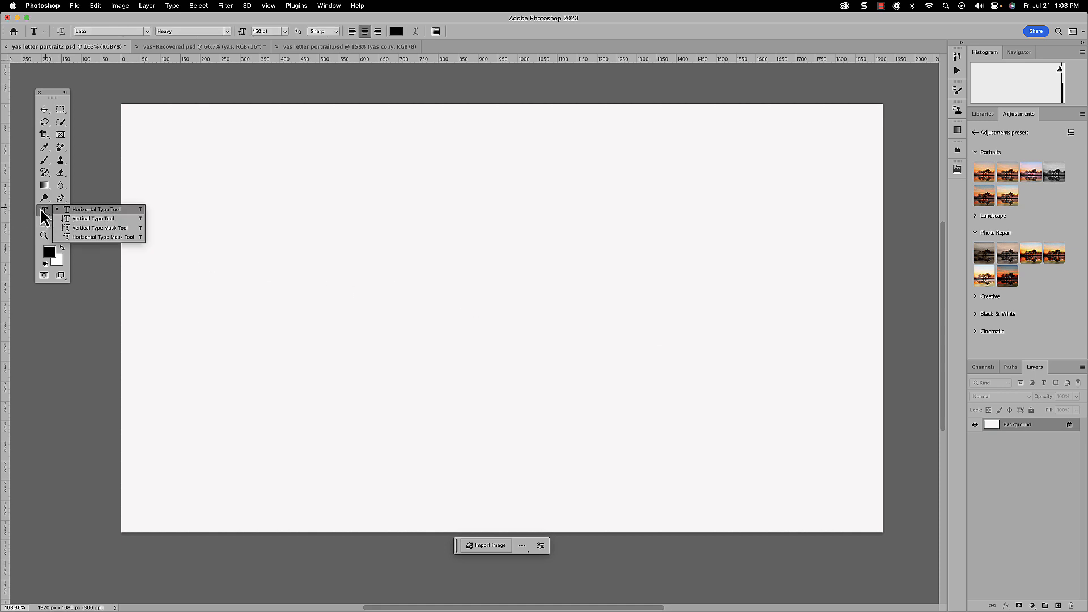
pyautogui.click(42, 210)
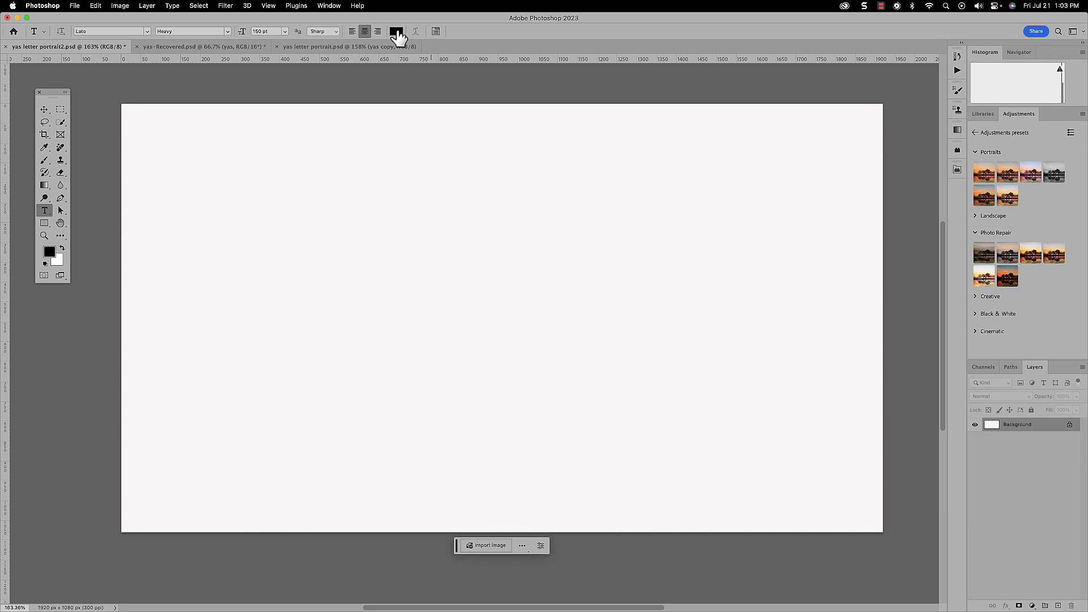
pyautogui.click(396, 31)
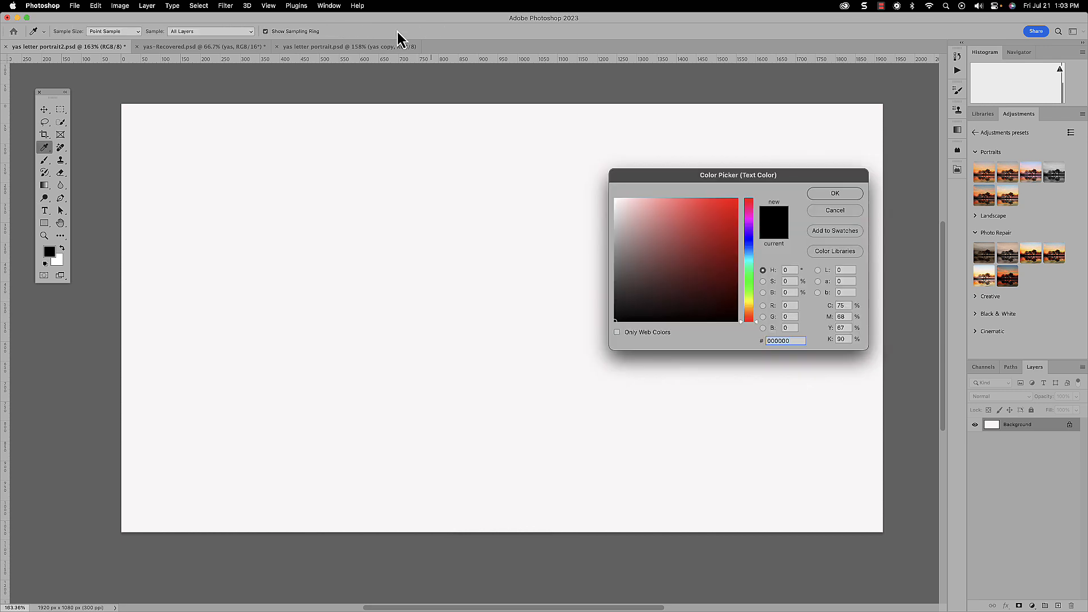
pyautogui.click(749, 261)
pyautogui.moveTo(715, 253); pyautogui.dragTo(709, 233)
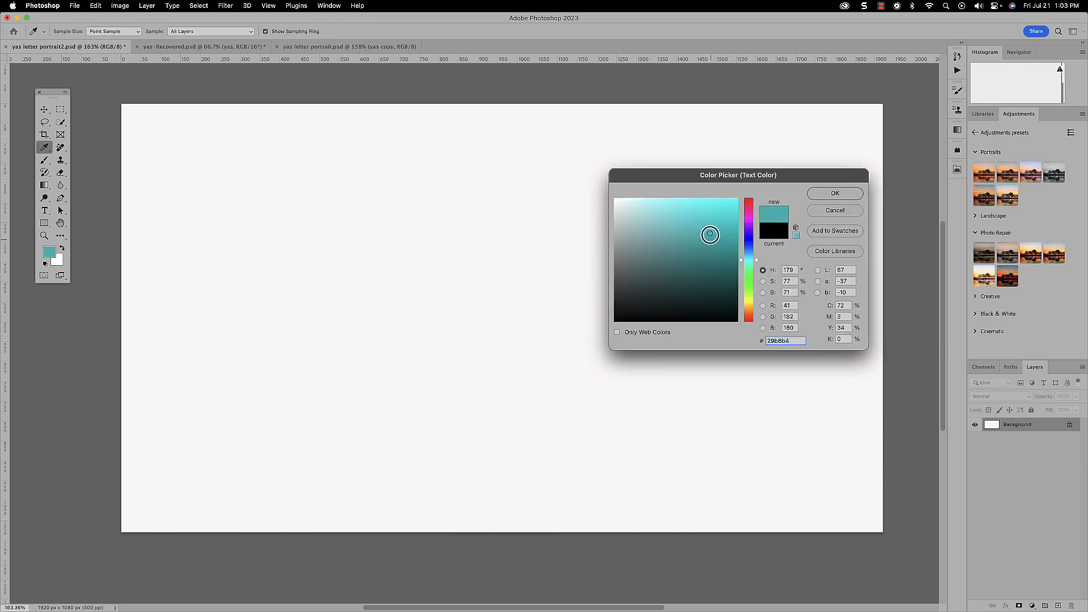
pyautogui.click(834, 193)
# Add a lowercase letter y to the blank canvas in Lato Heavy at 150 pt.
pyautogui.click(416, 301)
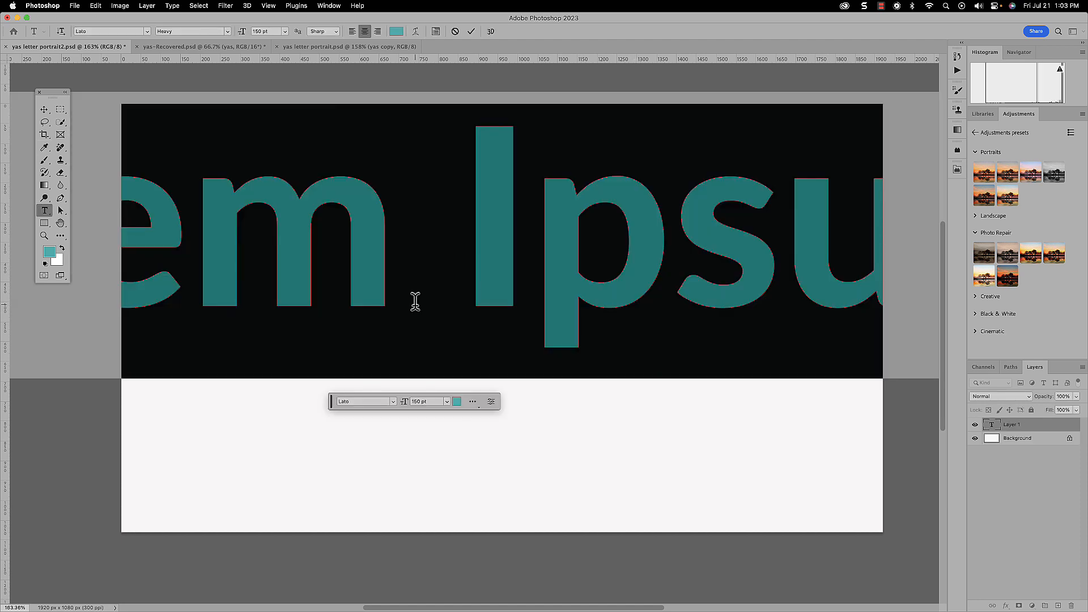
pyautogui.write('y')
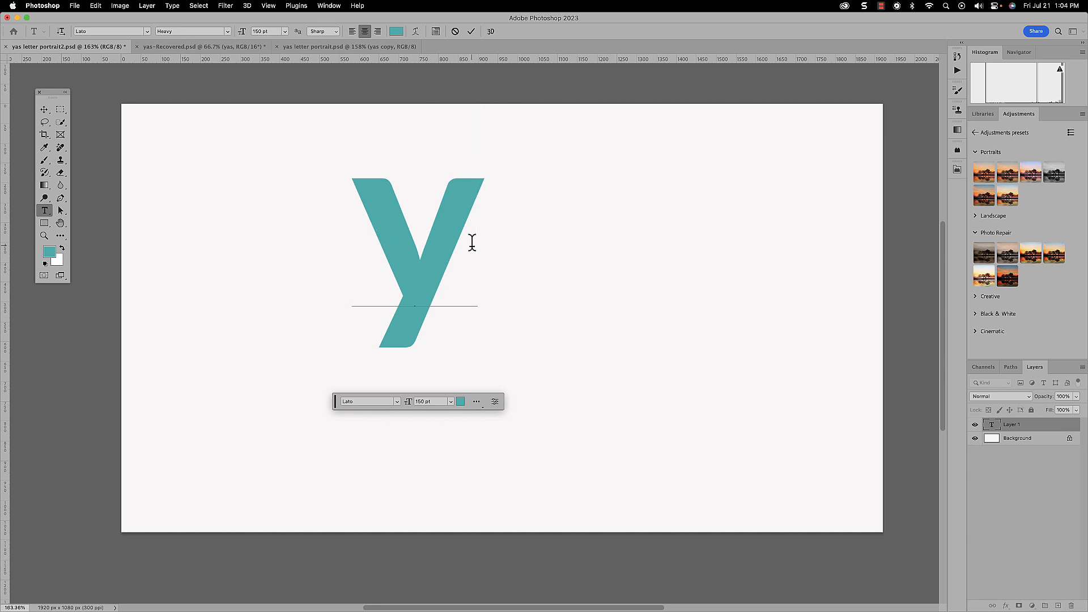
pyautogui.click(330, 216)
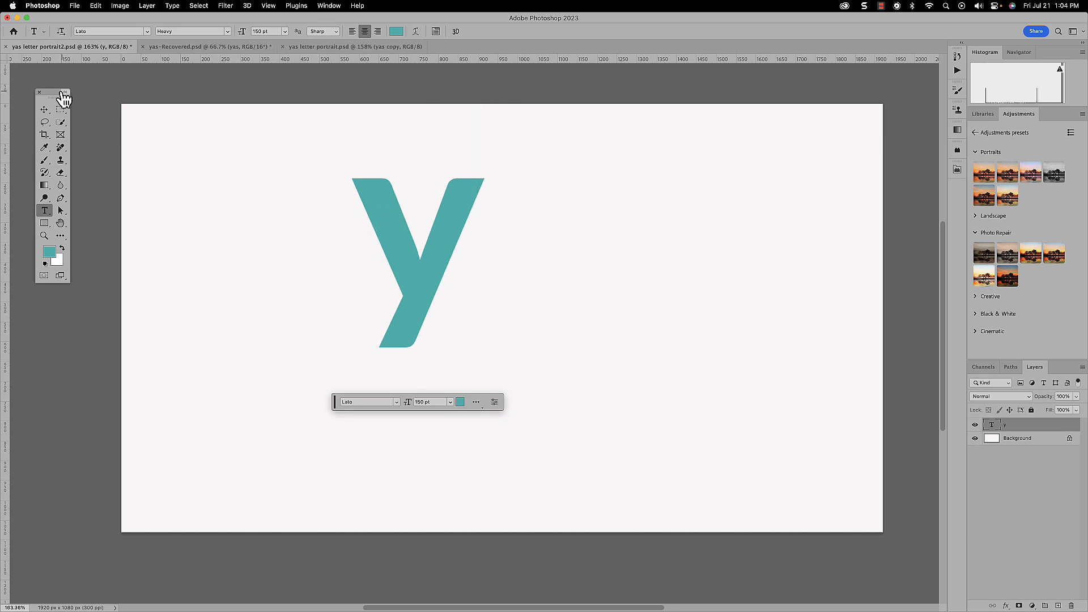
# Centre the letter y horizontally and vertically on the whole canvas, then clear the selection.
pyautogui.click(43, 111)
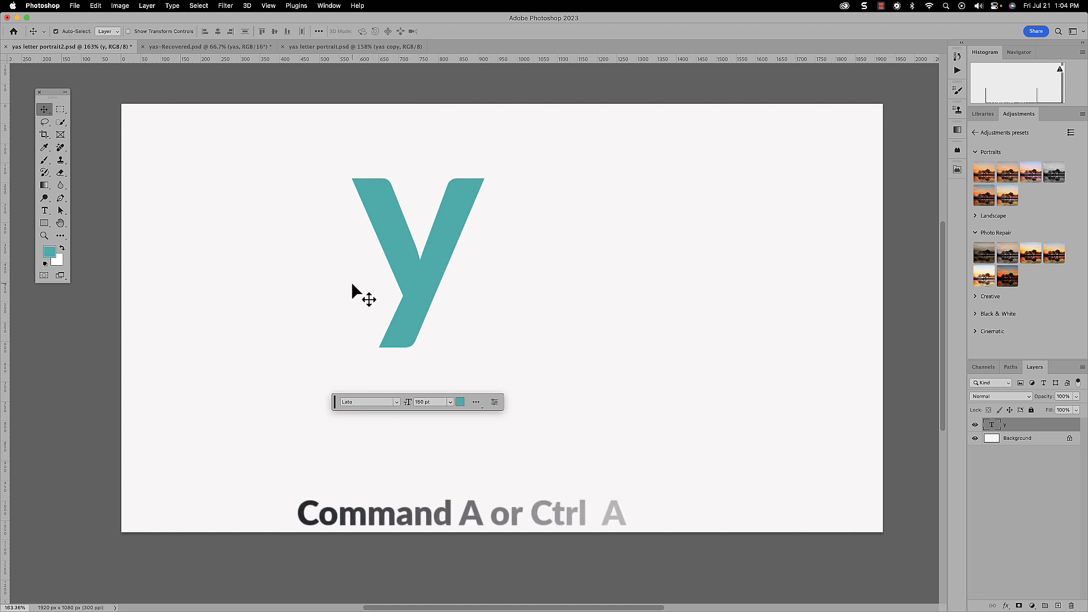
pyautogui.press('super+a')
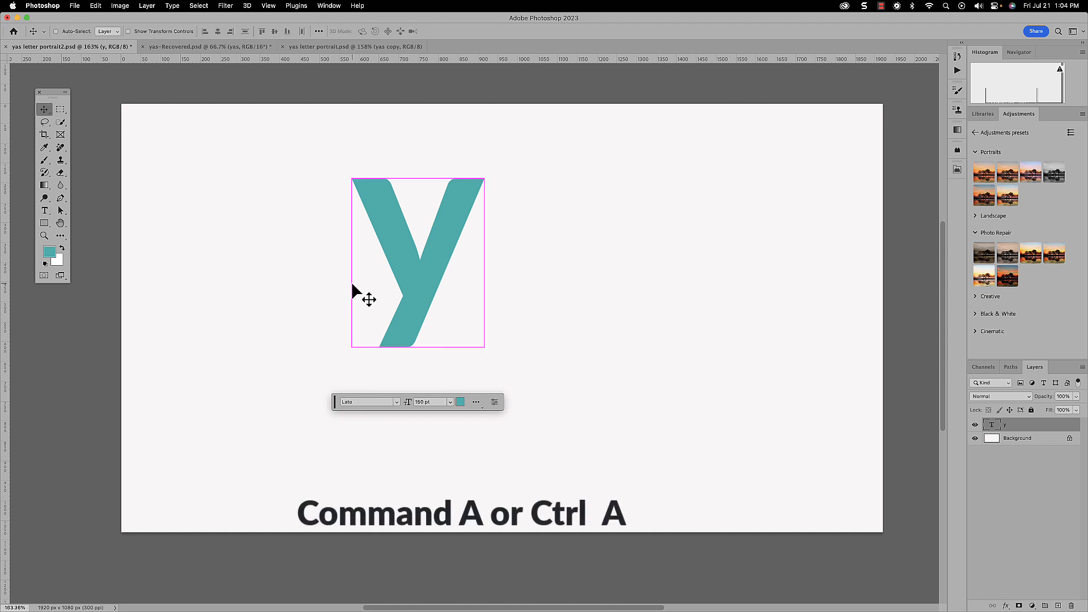
pyautogui.press('super+a')
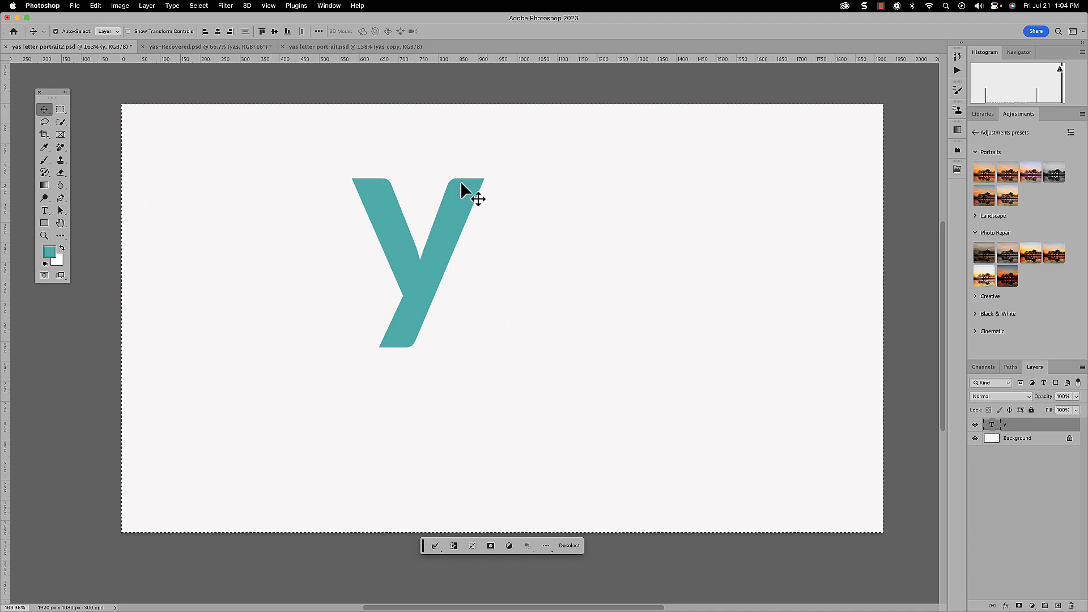
pyautogui.click(217, 32)
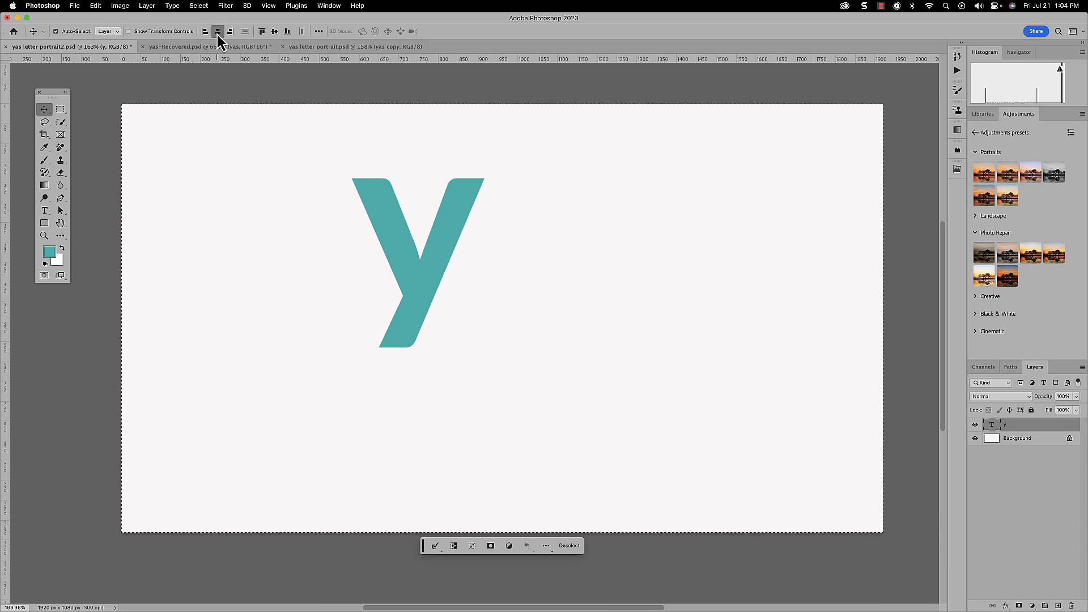
pyautogui.click(274, 32)
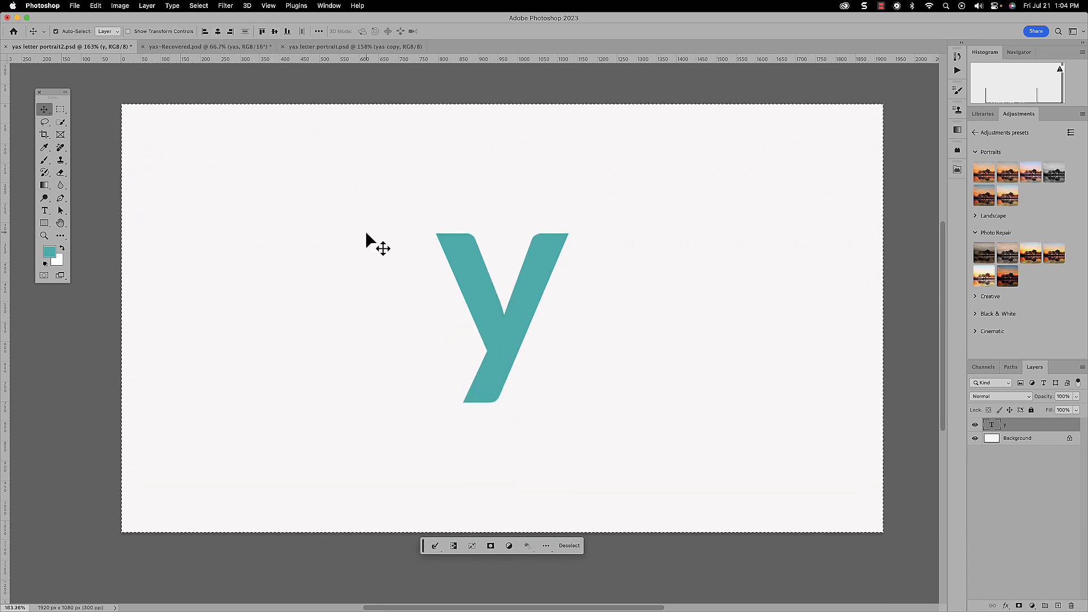
pyautogui.press('super+d')
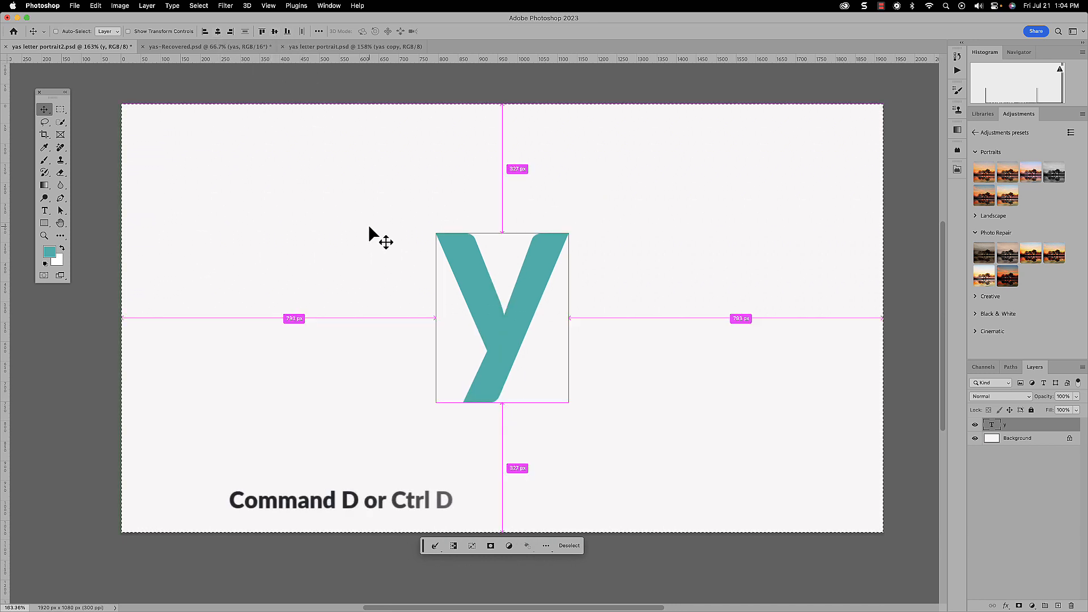
pyautogui.press('super+d')
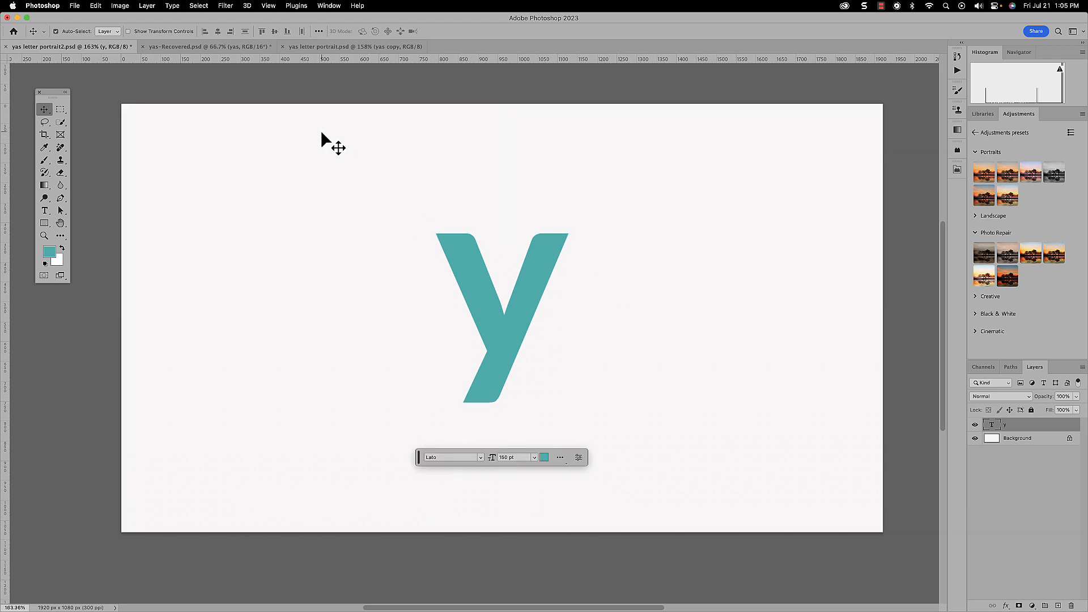
# In yas-Recovered.psd, remove the portrait's background and convert the masked layer to a smart object.
pyautogui.click(198, 48)
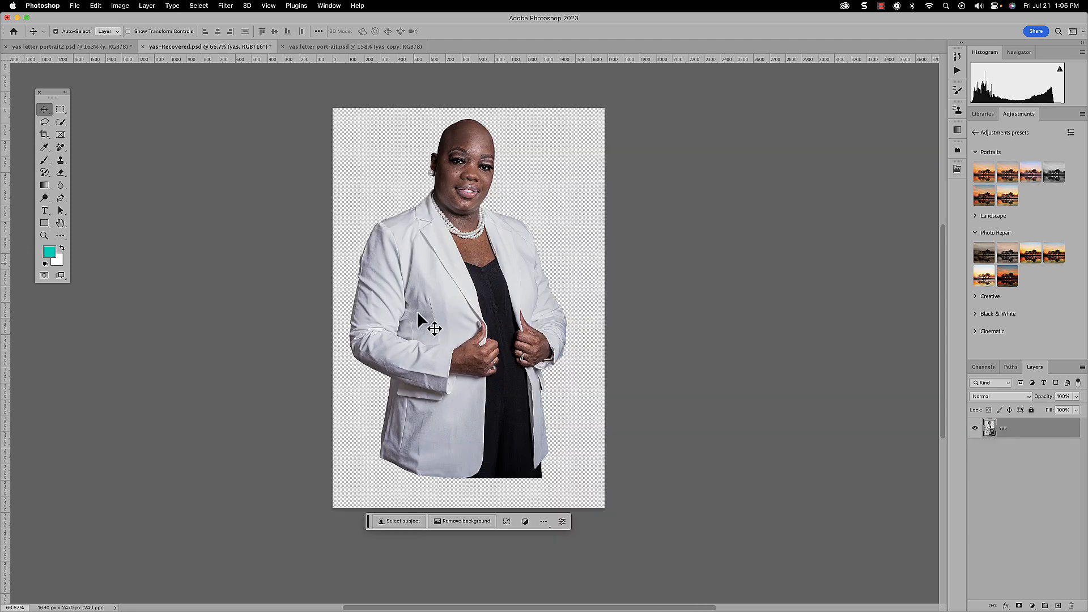
pyautogui.scroll(-1, 468, 502)
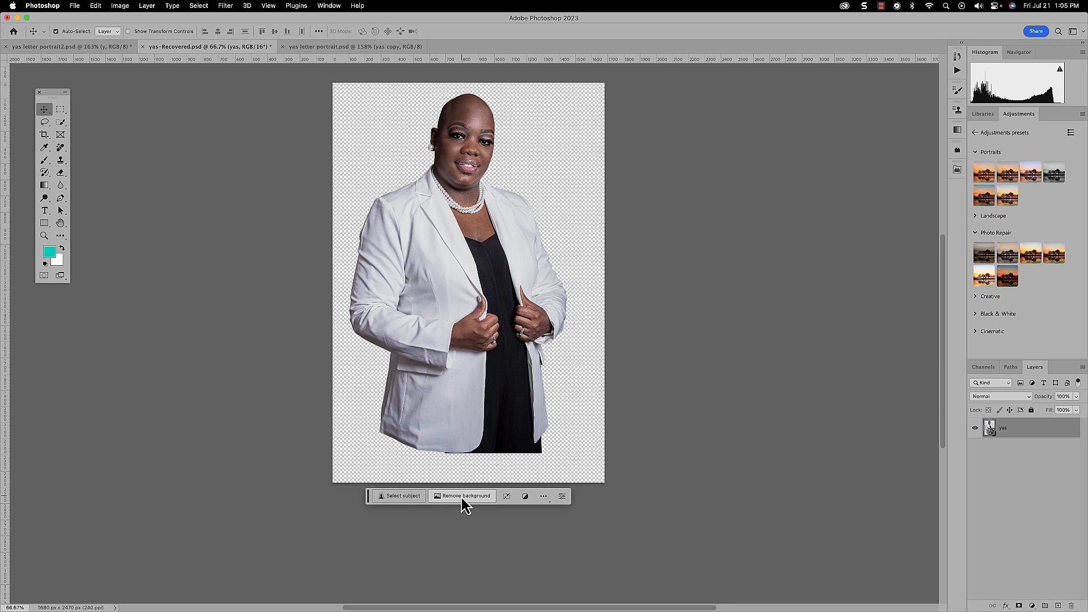
pyautogui.click(462, 498)
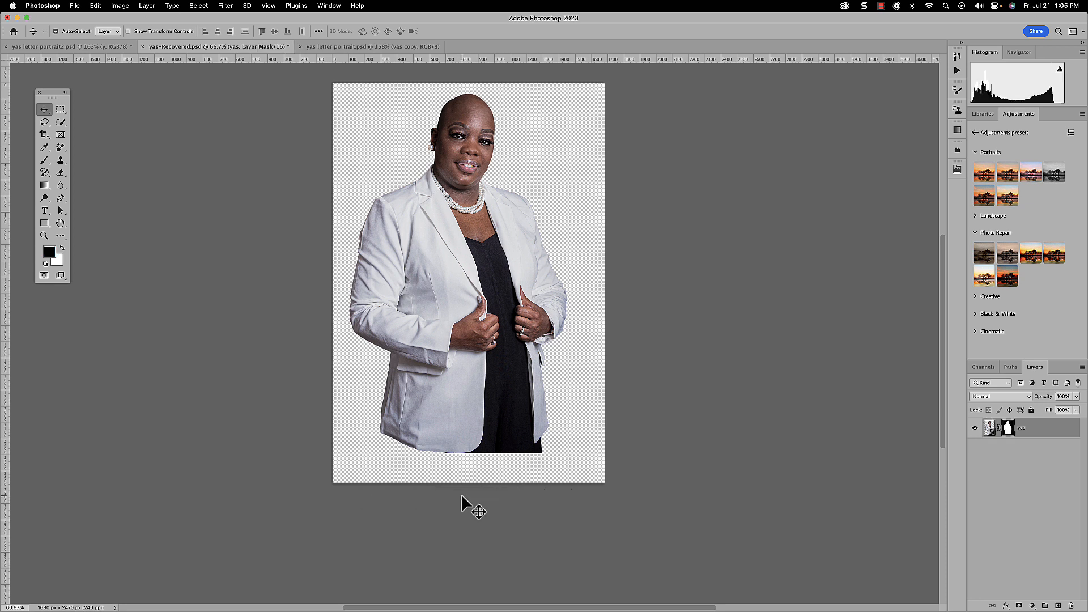
pyautogui.rightClick(1043, 434)
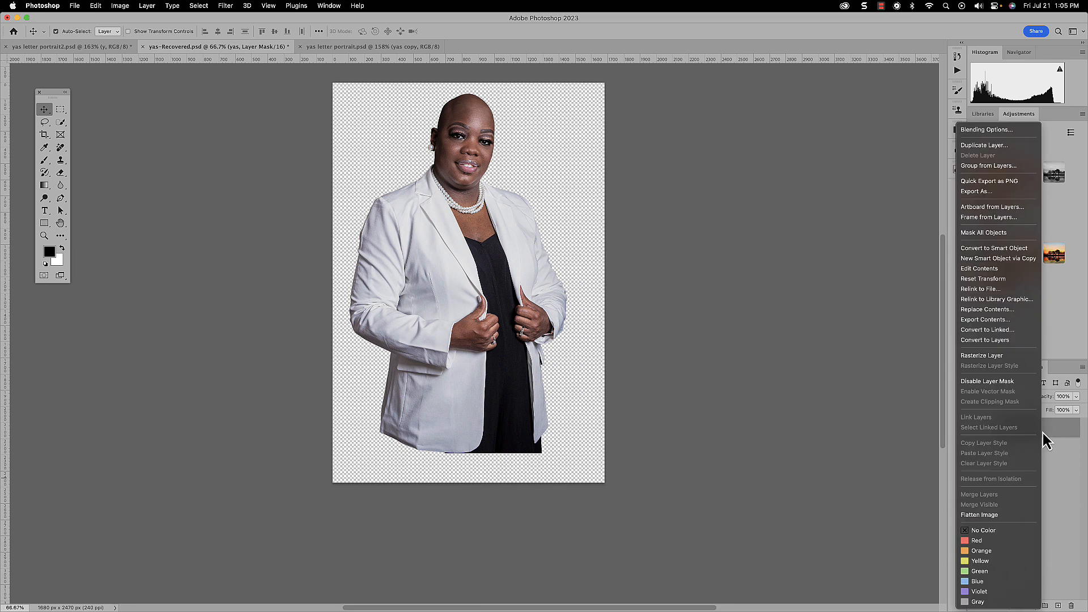
pyautogui.click(973, 248)
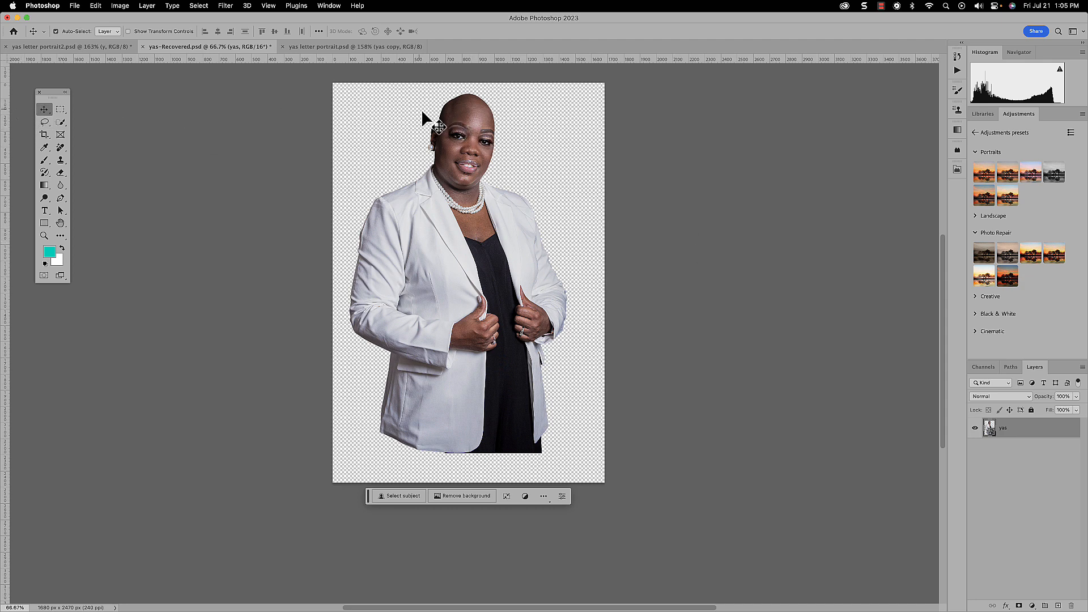
# Bring the cut-out portrait into yas letter portrait2.psd and scale it to about 18.17%, positioned over the letter y.
pyautogui.moveTo(497, 134); pyautogui.dragTo(492, 318)
pyautogui.click(561, 228)
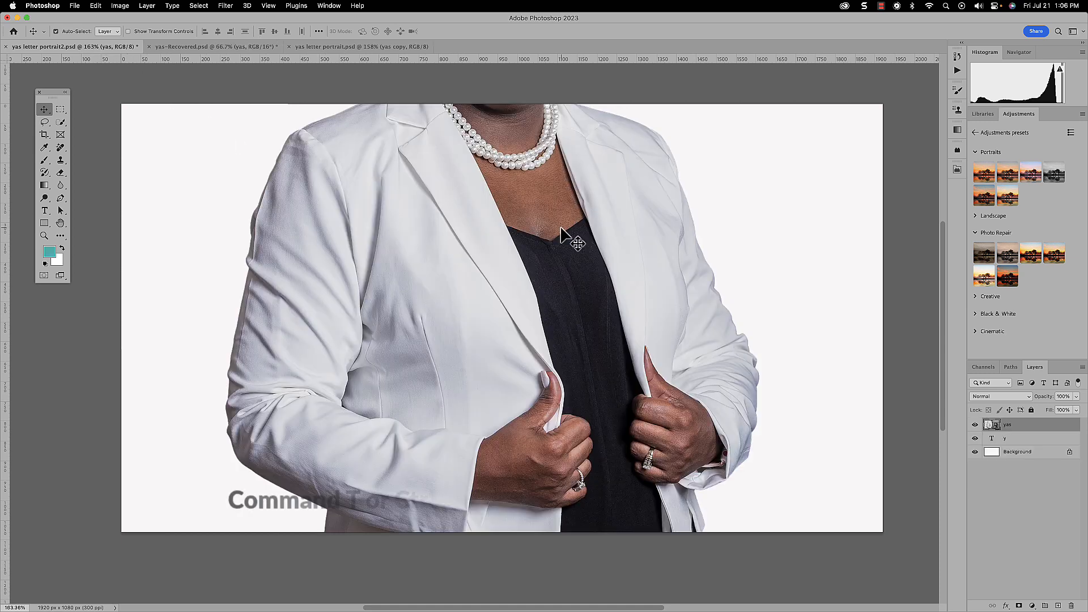
pyautogui.moveTo(524, 202); pyautogui.dragTo(574, 468)
pyautogui.press('super+t')
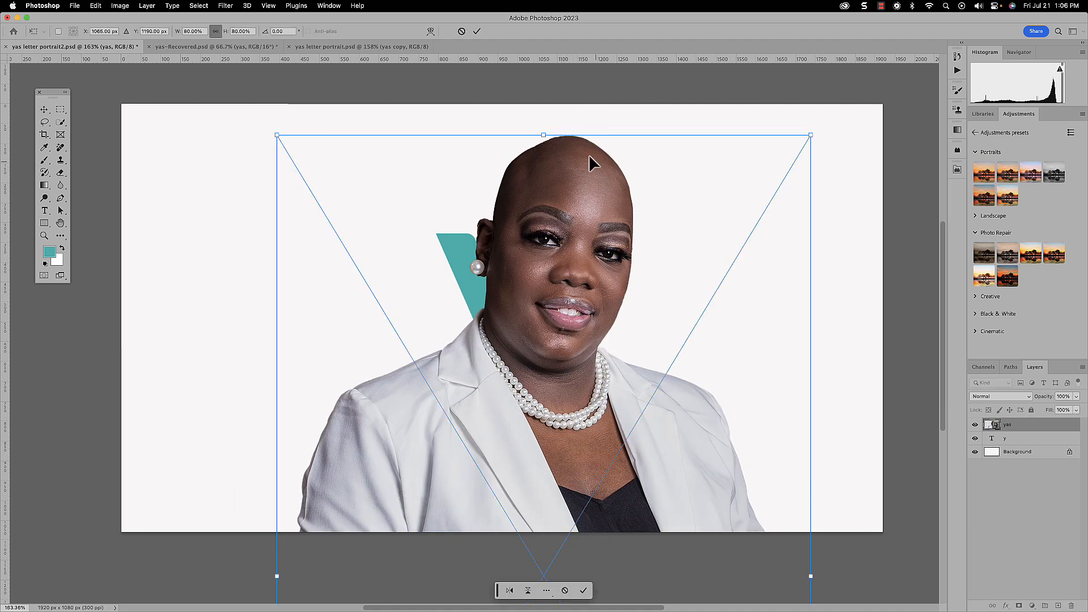
pyautogui.moveTo(543, 135); pyautogui.dragTo(515, 266)
pyautogui.moveTo(518, 368); pyautogui.dragTo(528, 330)
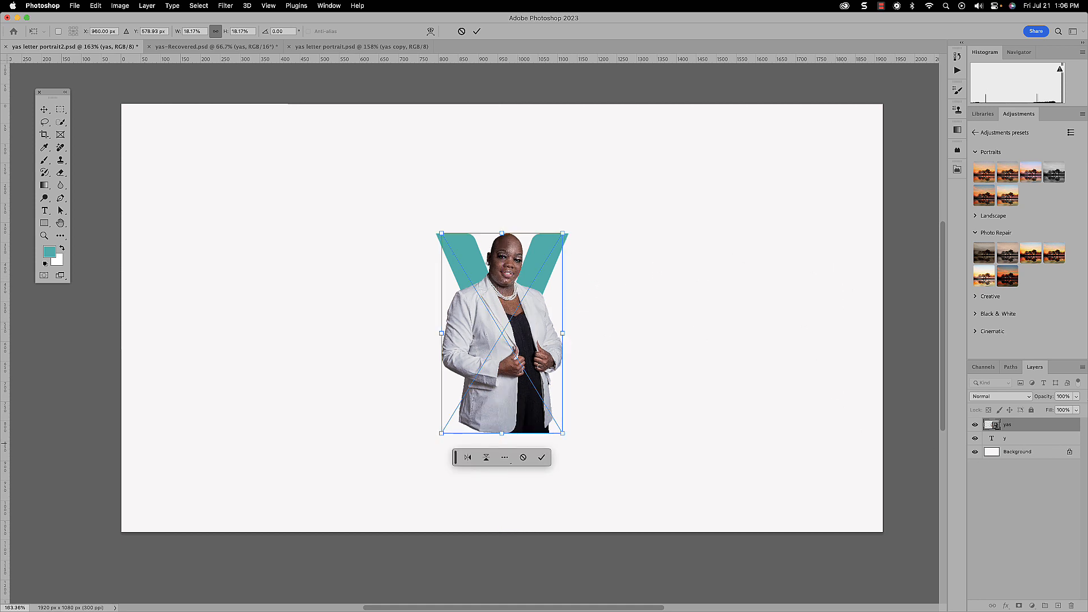
# Lower the portrait layer's opacity to about half and clip the layer to the letter y.
pyautogui.click(1076, 397)
pyautogui.moveTo(1078, 410); pyautogui.dragTo(1055, 413)
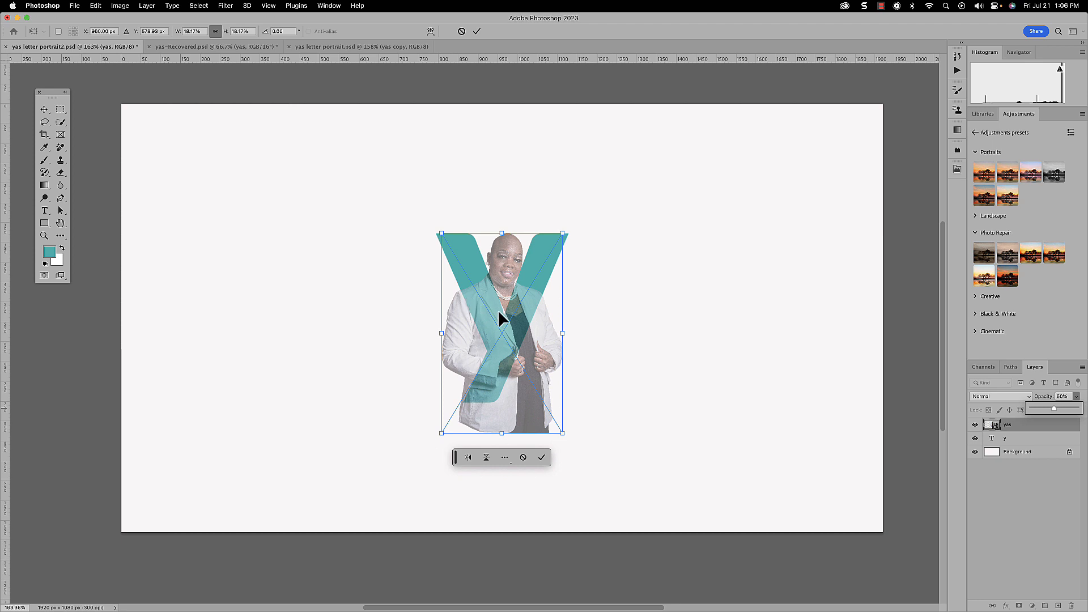
pyautogui.click(1032, 424)
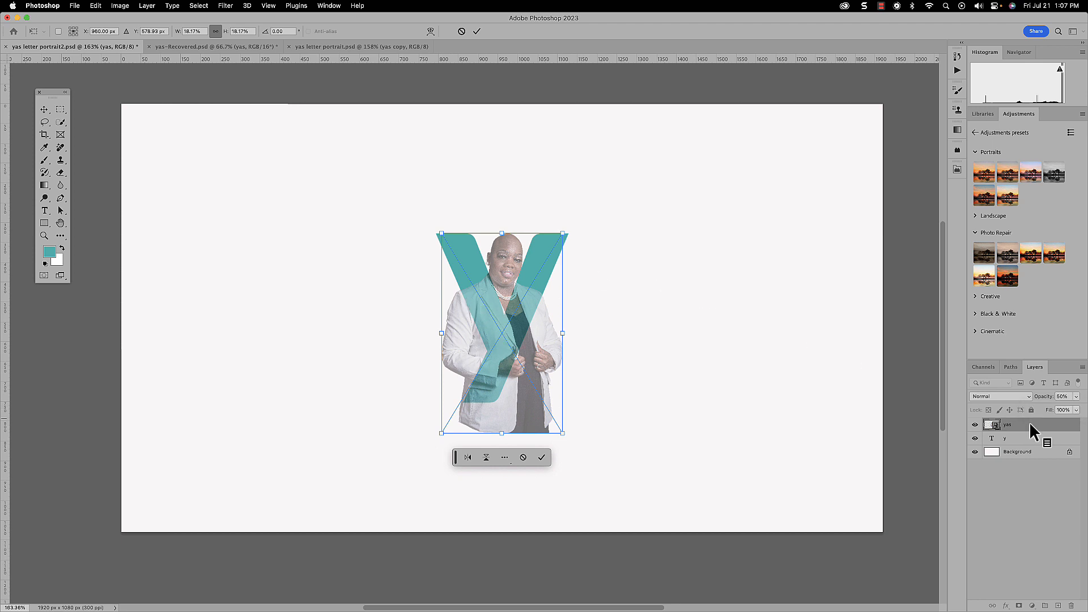
pyautogui.rightClick(1029, 424)
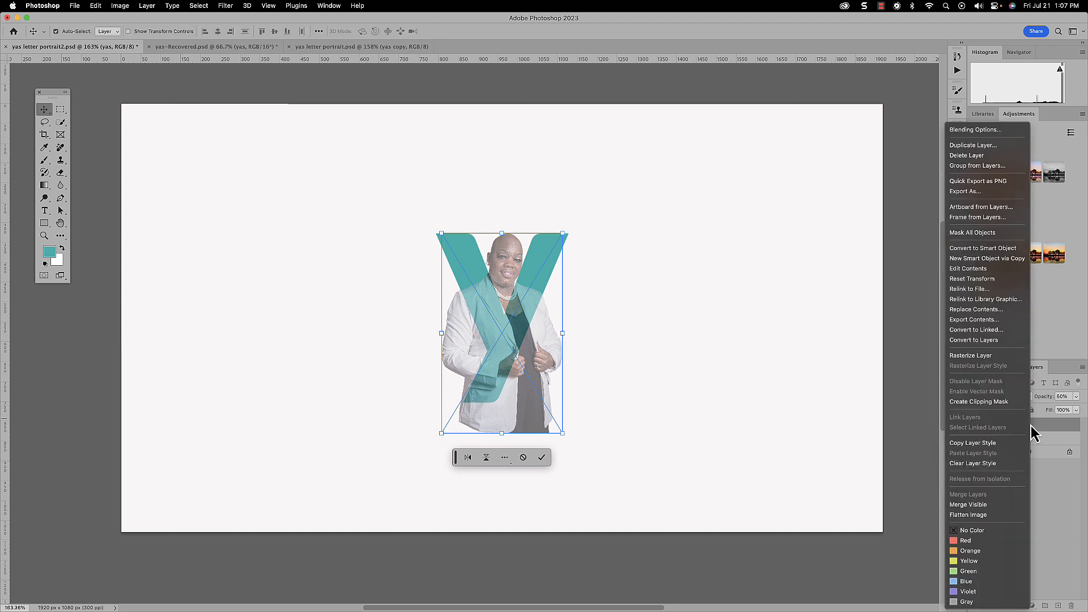
pyautogui.click(984, 402)
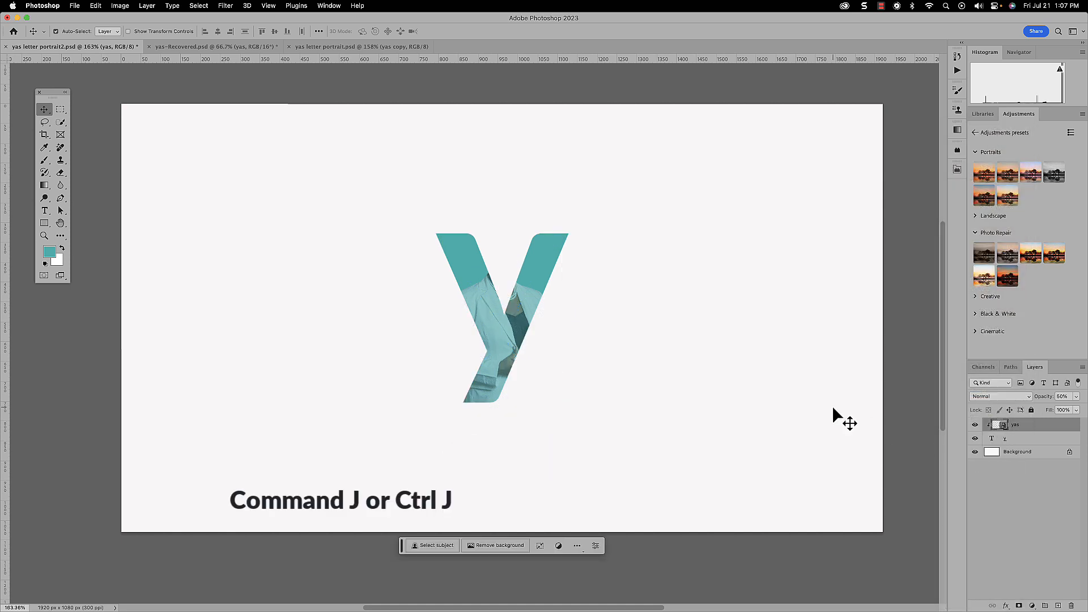
# Duplicate the clipped portrait layer and add a white layer mask to the copy.
pyautogui.press('super+j')
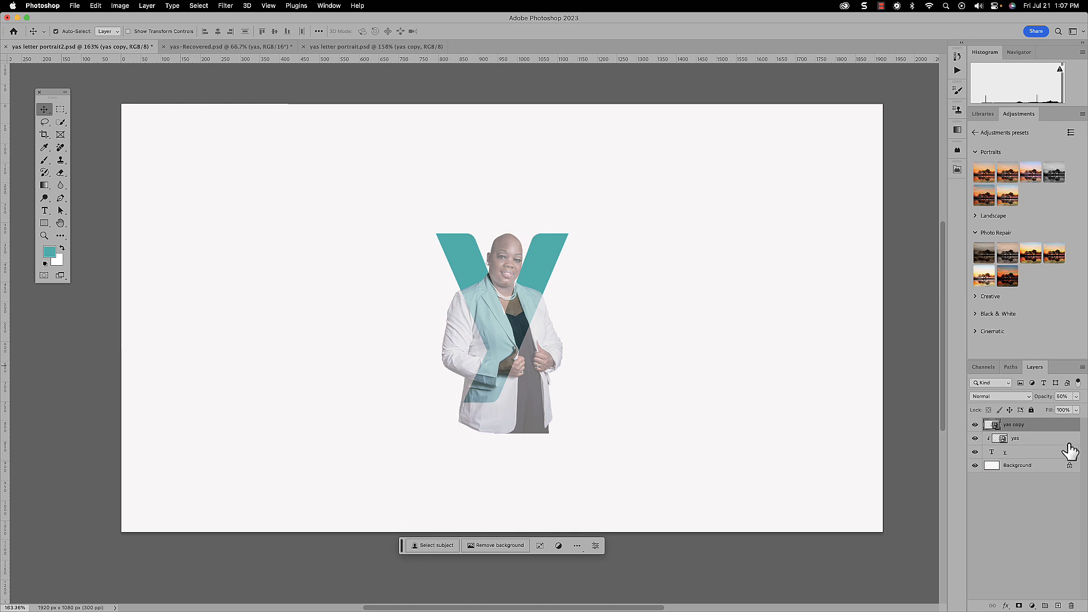
pyautogui.click(1020, 607)
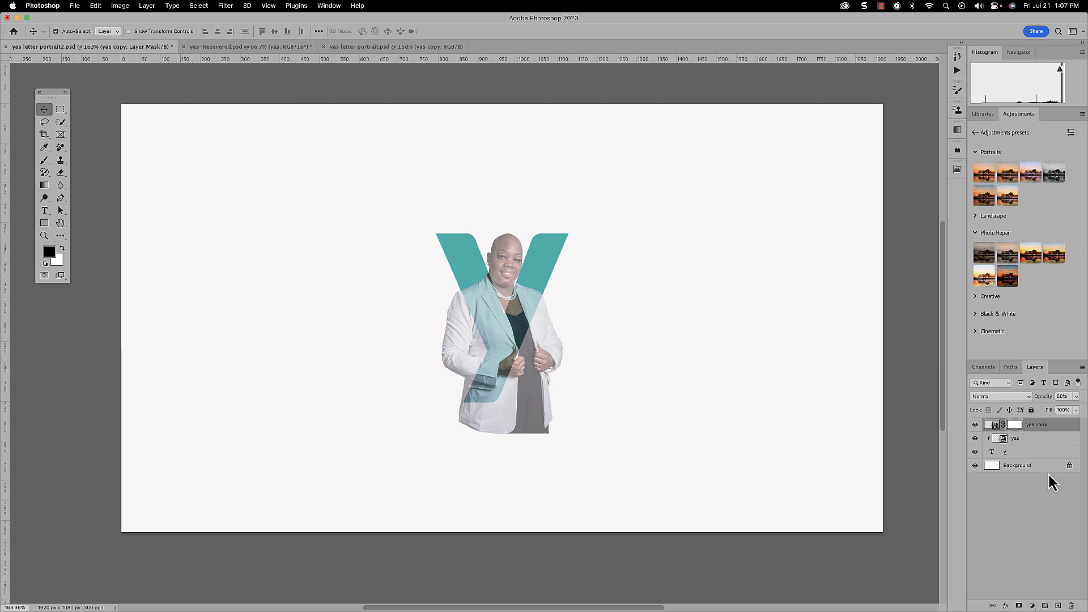
# Select the pixels of the y text layer and invert the selection to cover everything outside the letter.
pyautogui.click(1012, 453)
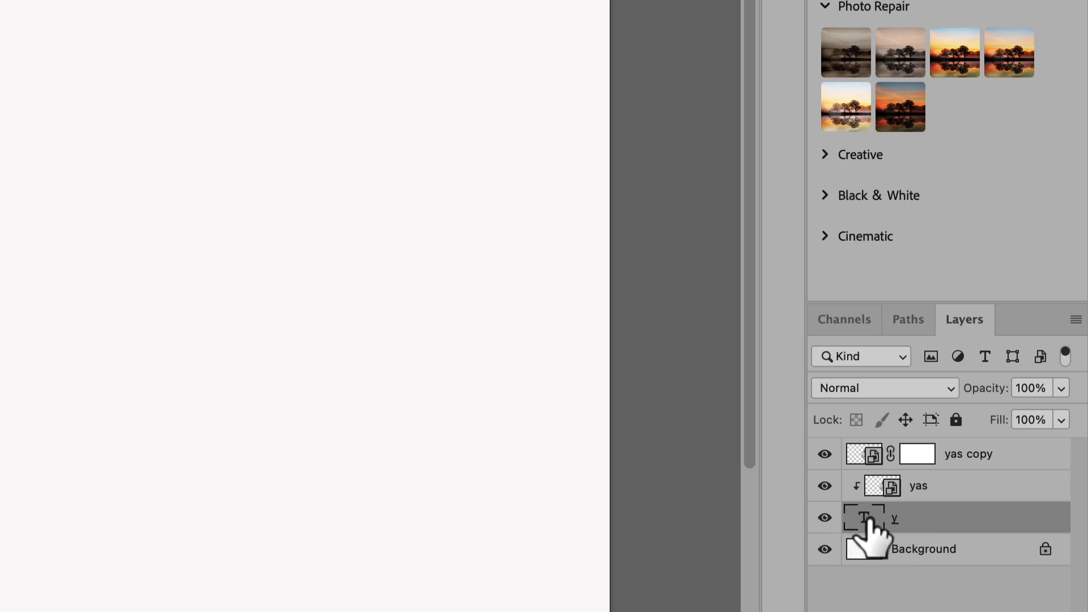
pyautogui.rightClick(861, 517)
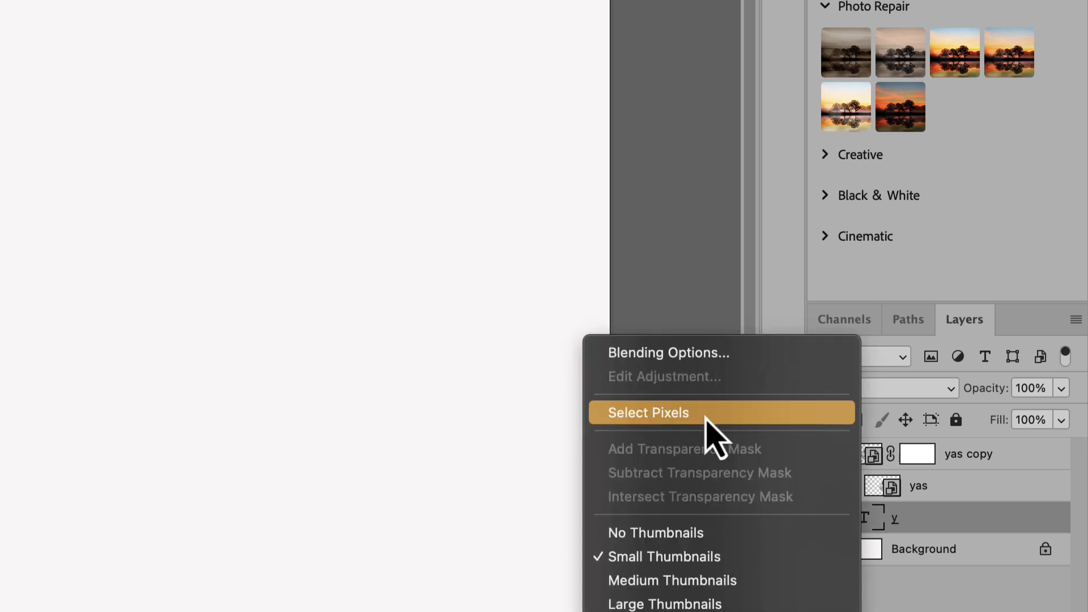
pyautogui.click(705, 419)
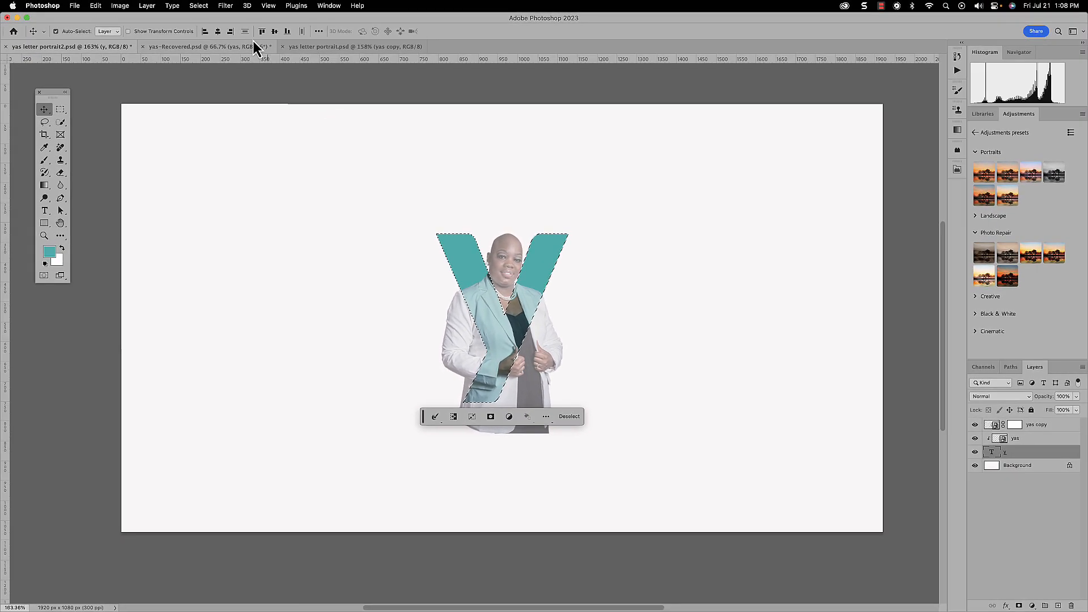
pyautogui.click(195, 6)
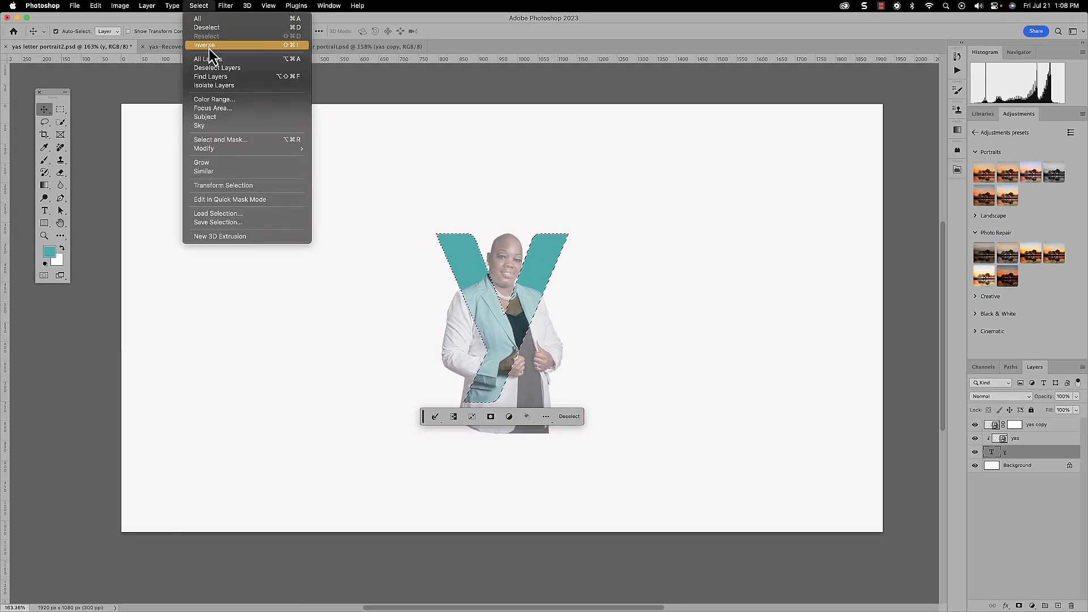
pyautogui.click(213, 45)
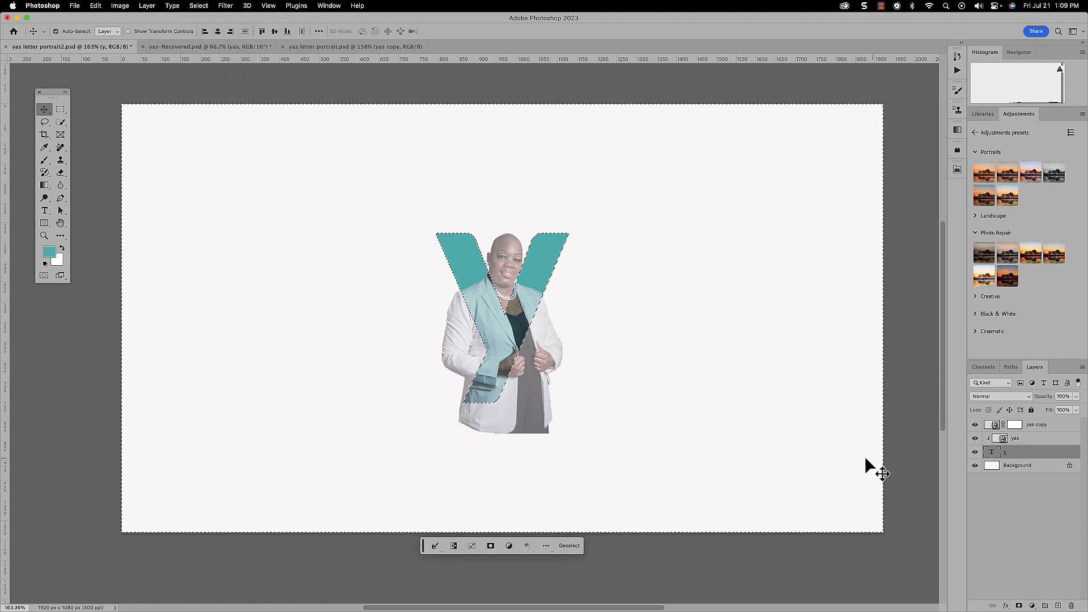
# Target the yas copy layer's mask and set up a 100 px brush with 100% hardness.
pyautogui.click(1015, 426)
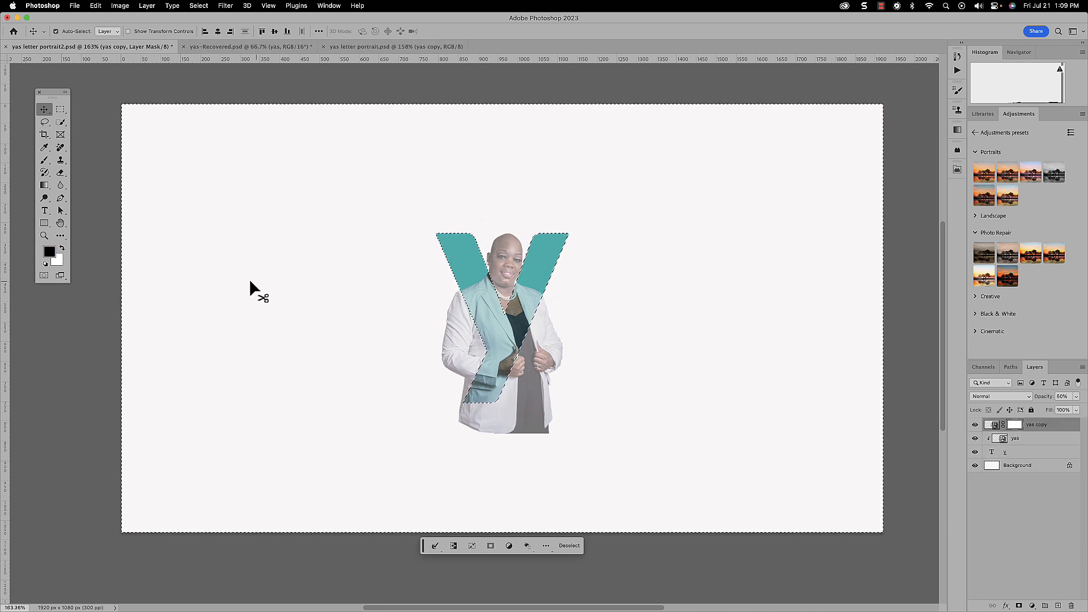
pyautogui.click(44, 161)
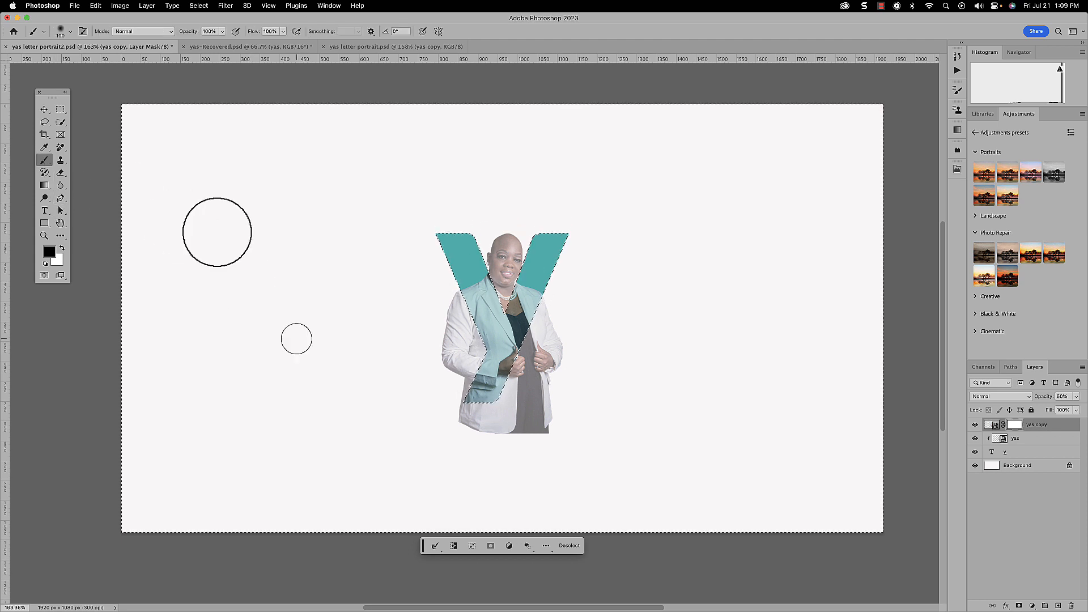
pyautogui.click(61, 30)
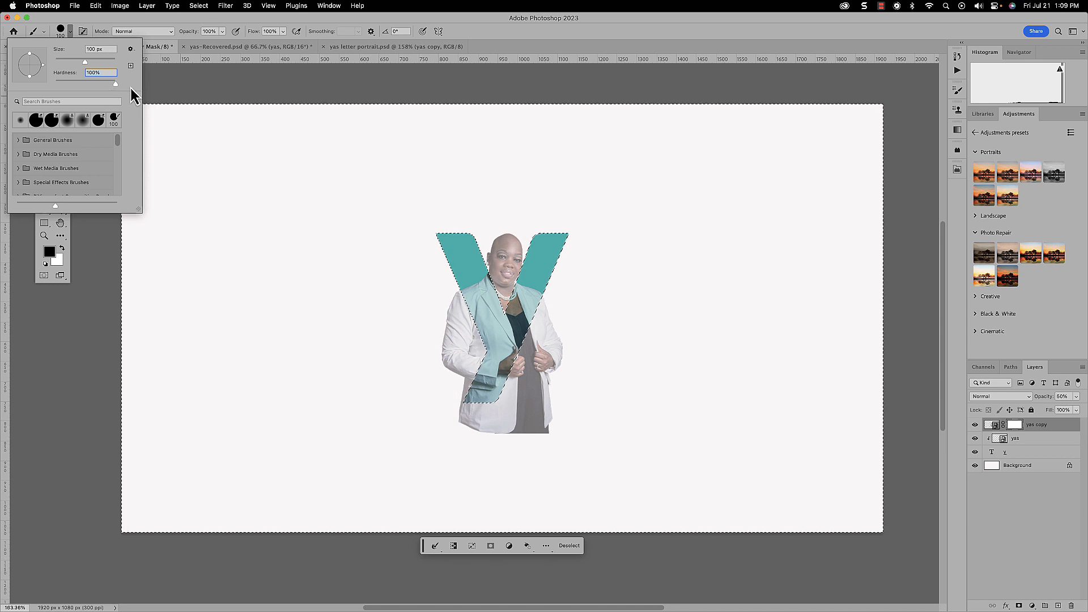
pyautogui.click(198, 80)
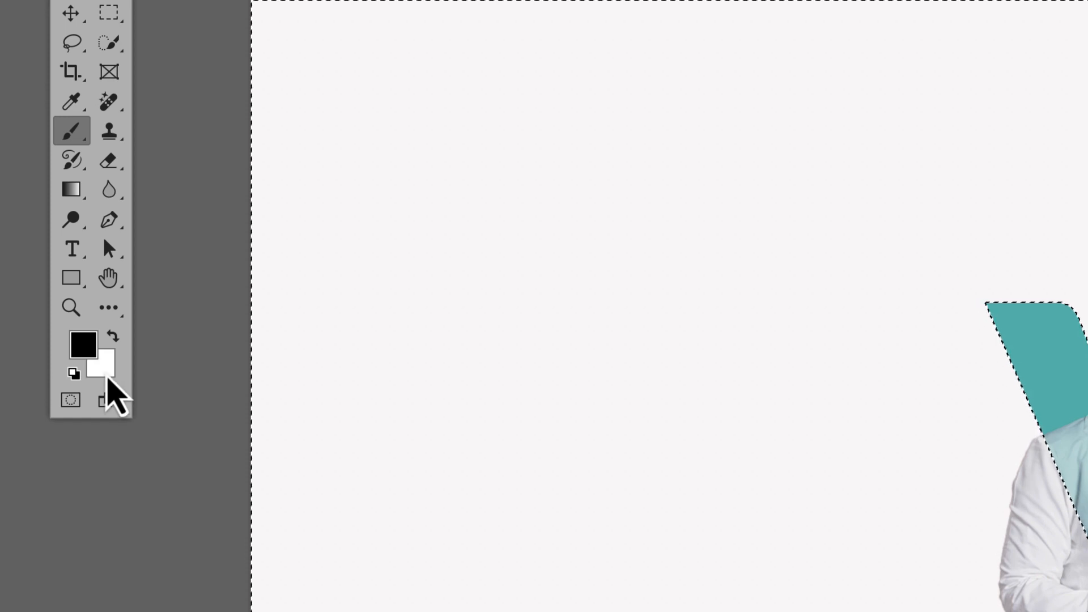
# Swap the foreground and background colors back and forth, ending with black as the foreground.
pyautogui.click(118, 339)
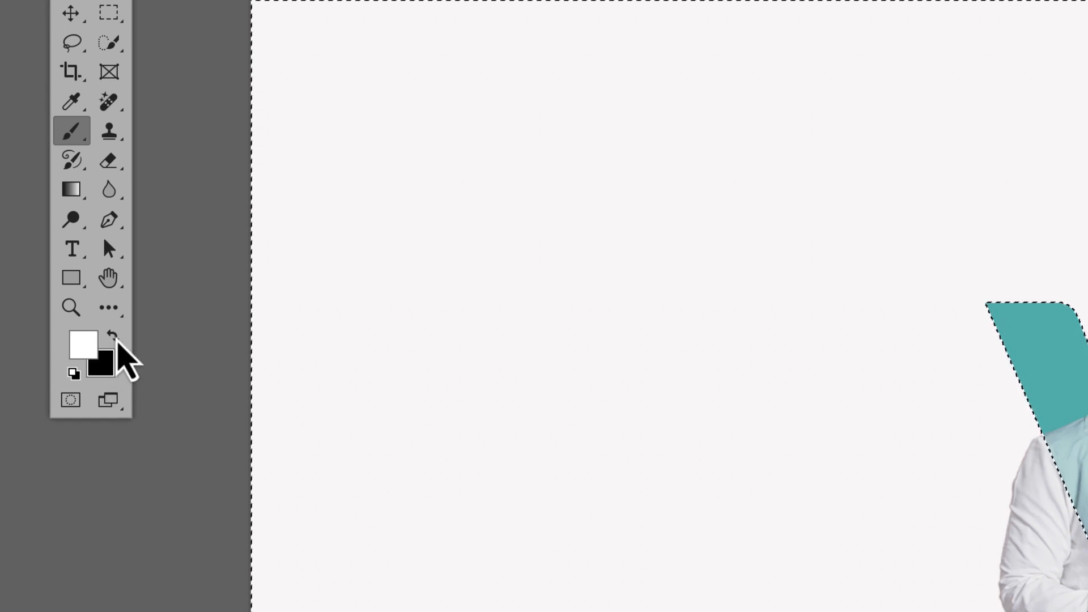
pyautogui.click(118, 338)
pyautogui.click(118, 338)
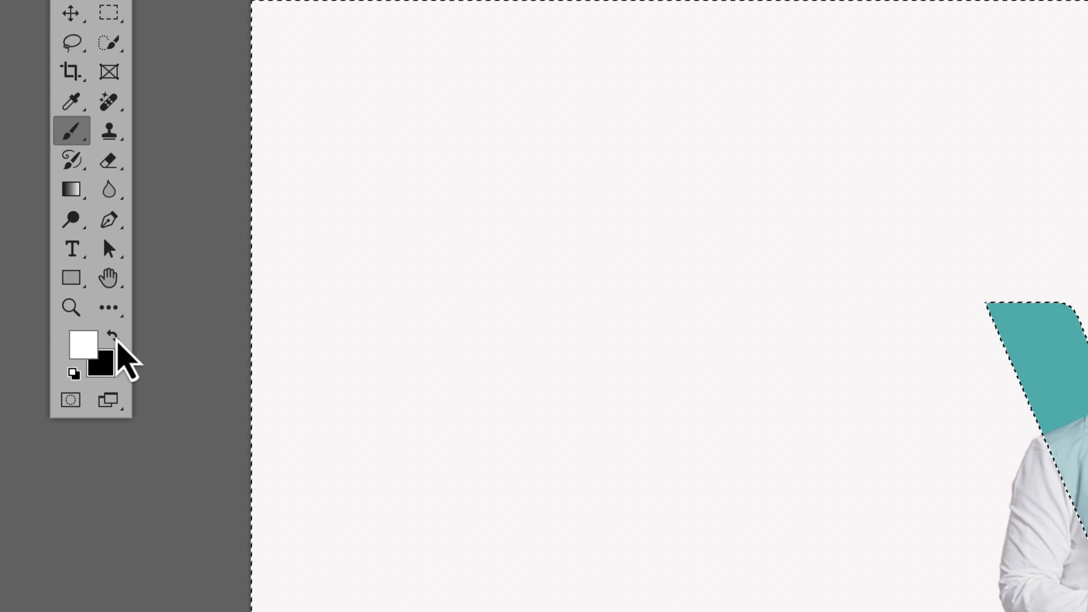
pyautogui.click(118, 338)
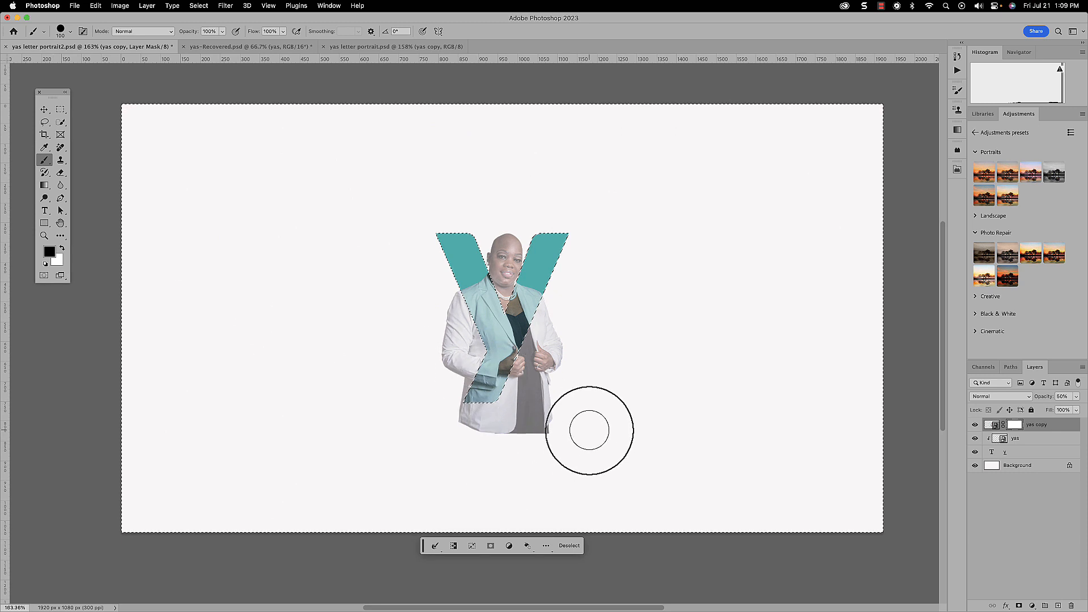
# Paint black on the yas copy mask over the body parts outside the letter y, and deselect.
pyautogui.moveTo(586, 426)
pyautogui.mouseDown()
pyautogui.moveTo(559, 415)
pyautogui.moveTo(553, 318)
pyautogui.moveTo(486, 459)
pyautogui.moveTo(545, 316)
pyautogui.mouseUp()
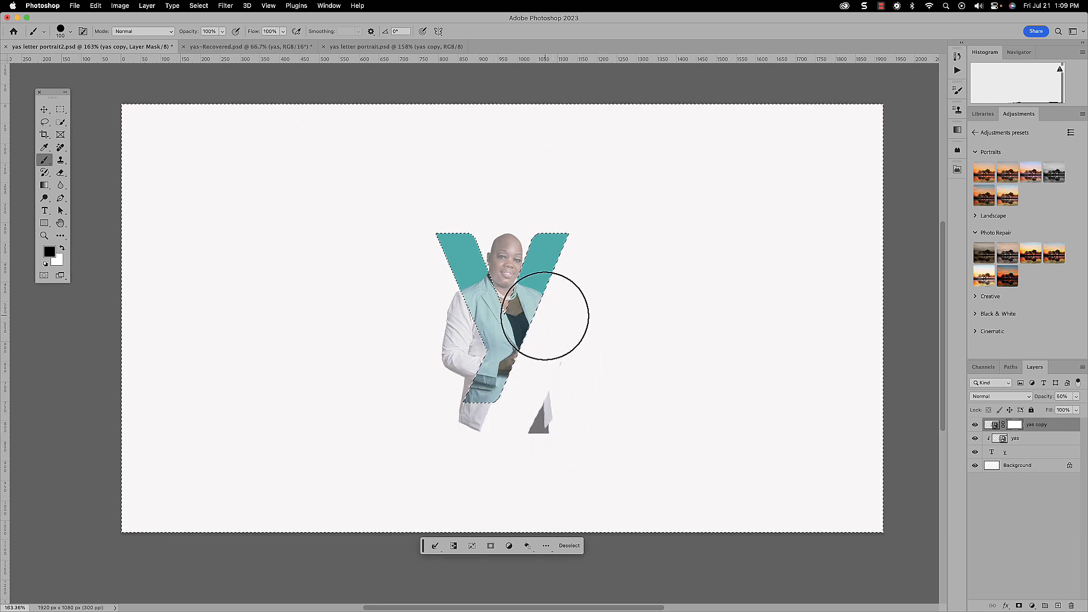
pyautogui.moveTo(560, 361)
pyautogui.mouseDown()
pyautogui.moveTo(544, 433)
pyautogui.moveTo(577, 377)
pyautogui.moveTo(464, 394)
pyautogui.mouseUp()
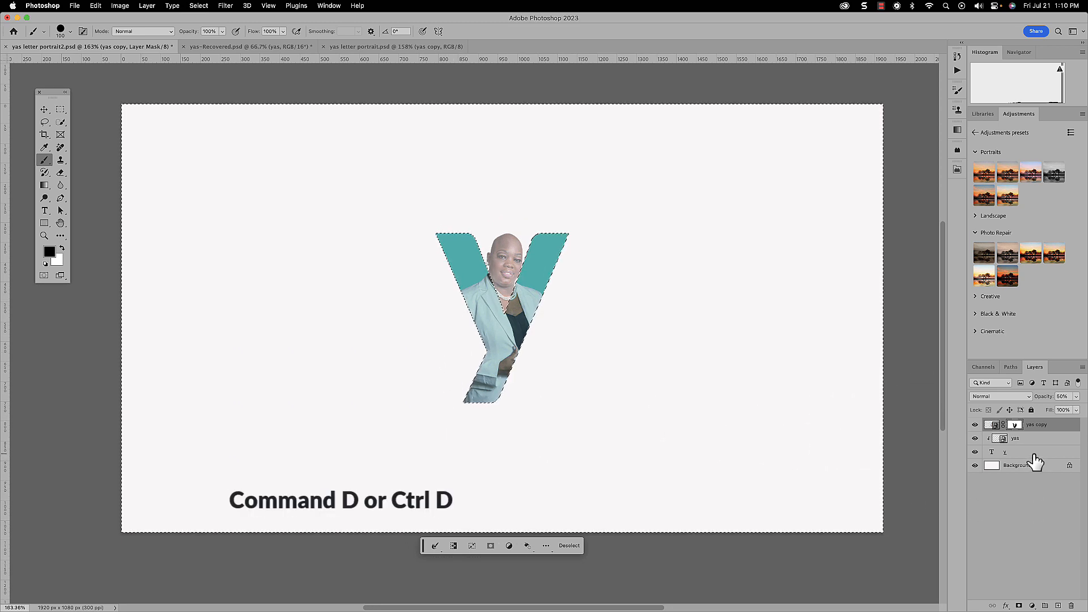
pyautogui.press('super+d')
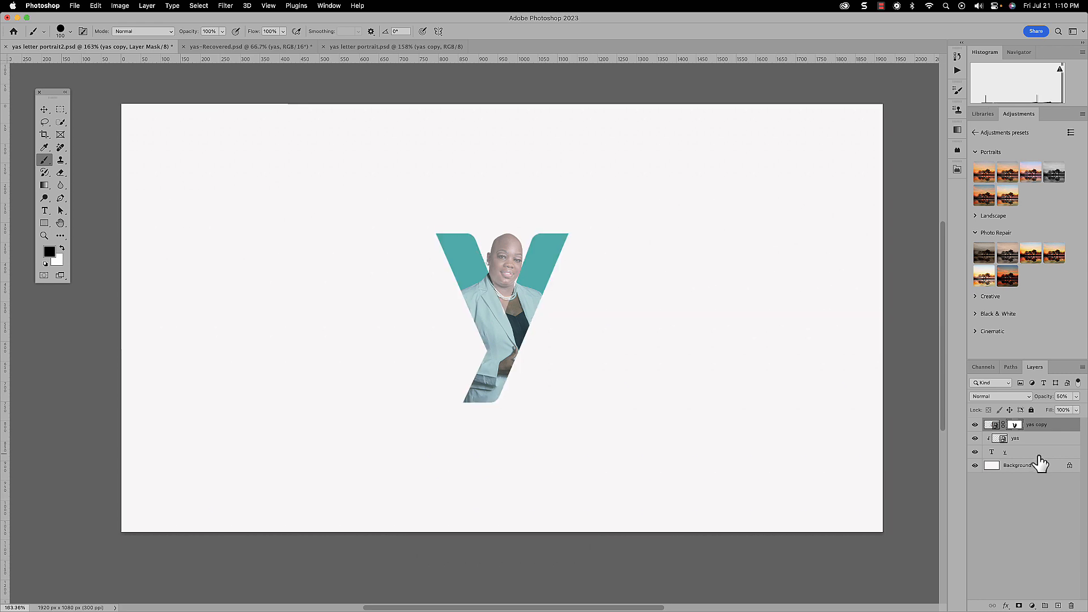
# Raise the yas copy layer's opacity to 100%.
pyautogui.click(1076, 397)
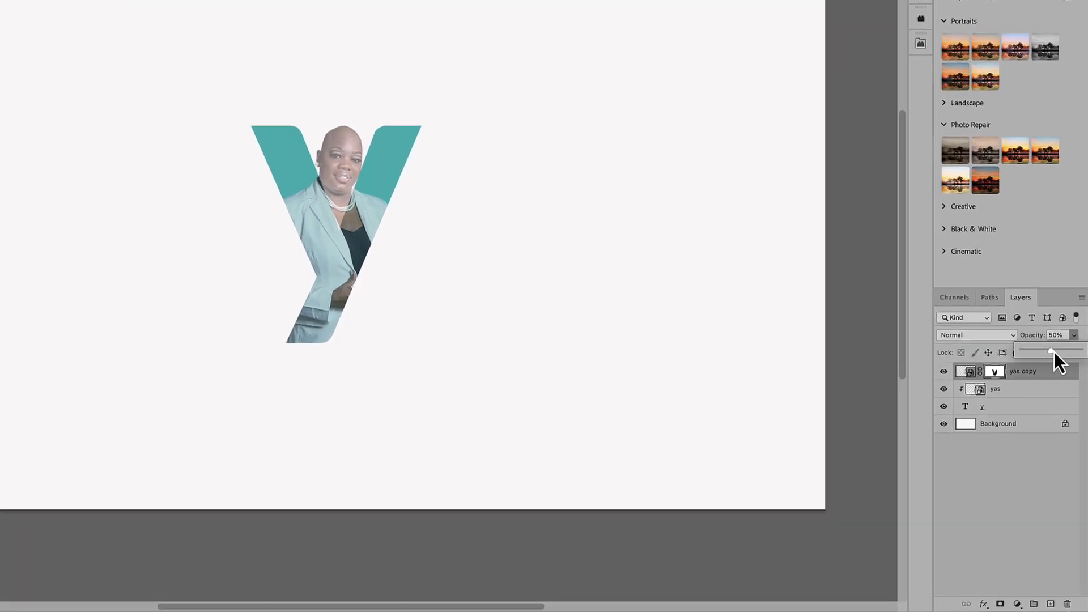
pyautogui.moveTo(1061, 409); pyautogui.dragTo(1066, 410)
pyautogui.moveTo(1056, 290); pyautogui.dragTo(1082, 289)
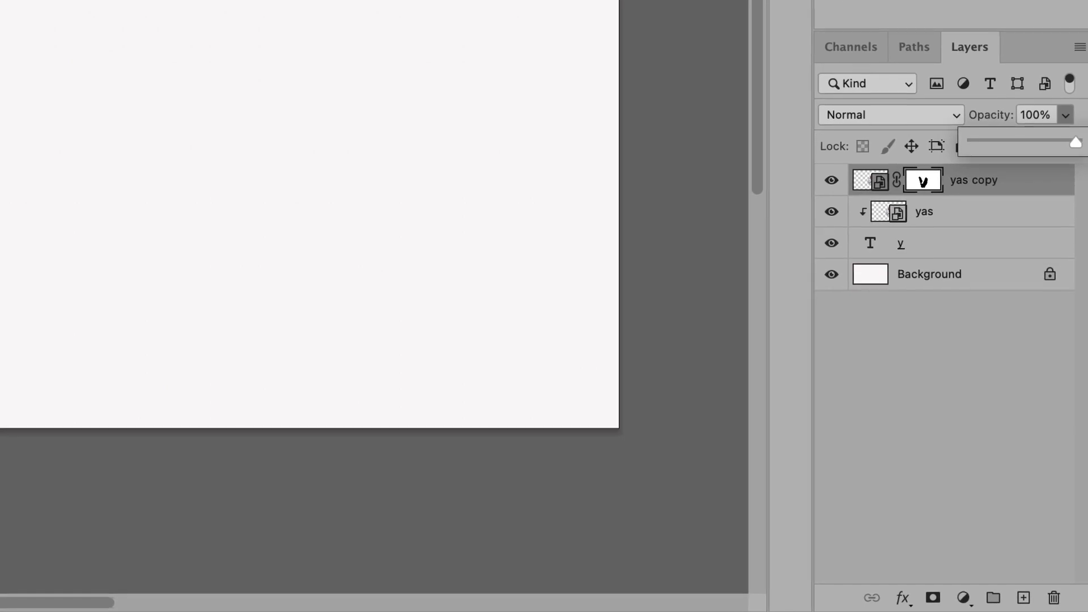
pyautogui.click(1004, 418)
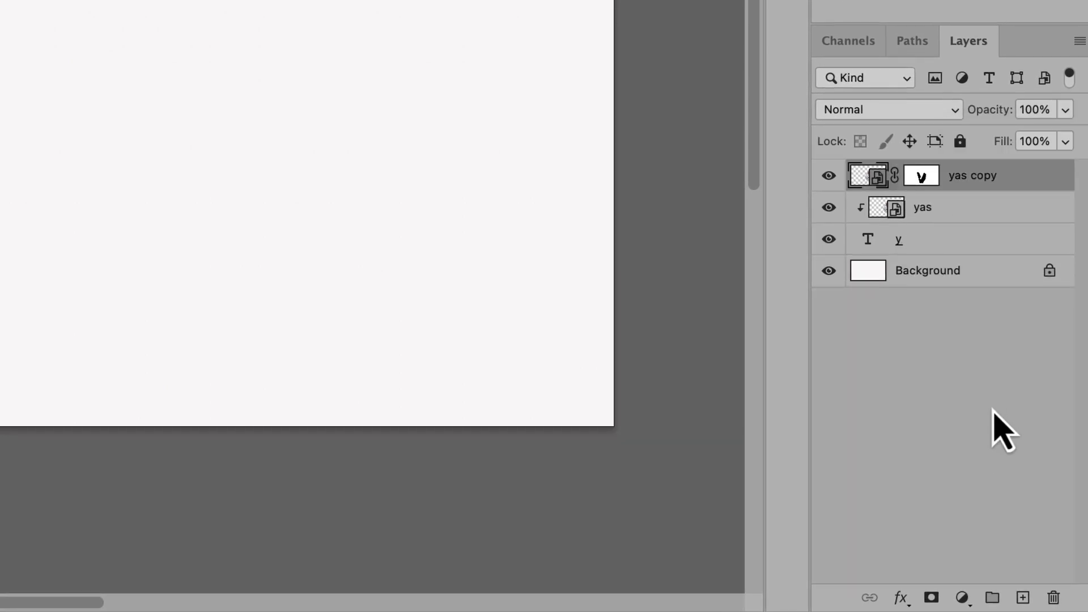
# Add a Solid Color fill layer directly above the Background in dark teal 1d807f.
pyautogui.click(980, 270)
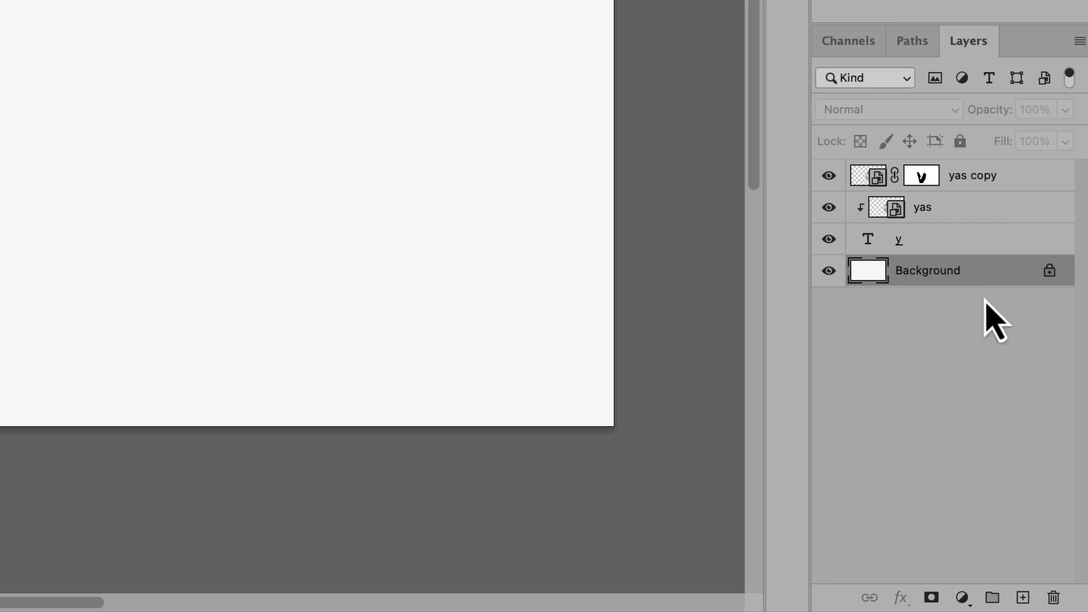
pyautogui.click(967, 598)
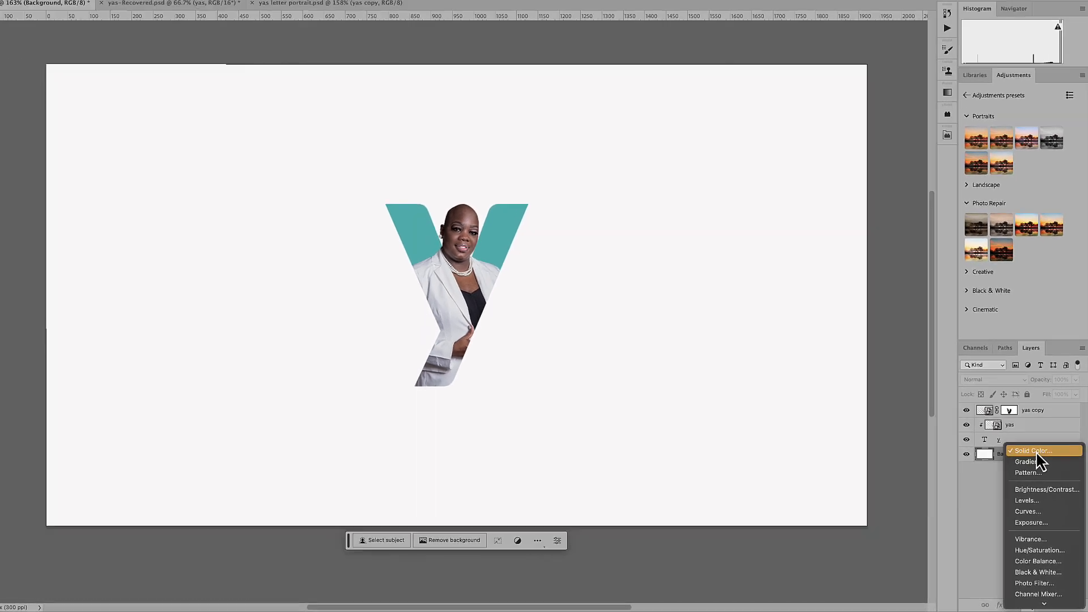
pyautogui.click(1027, 426)
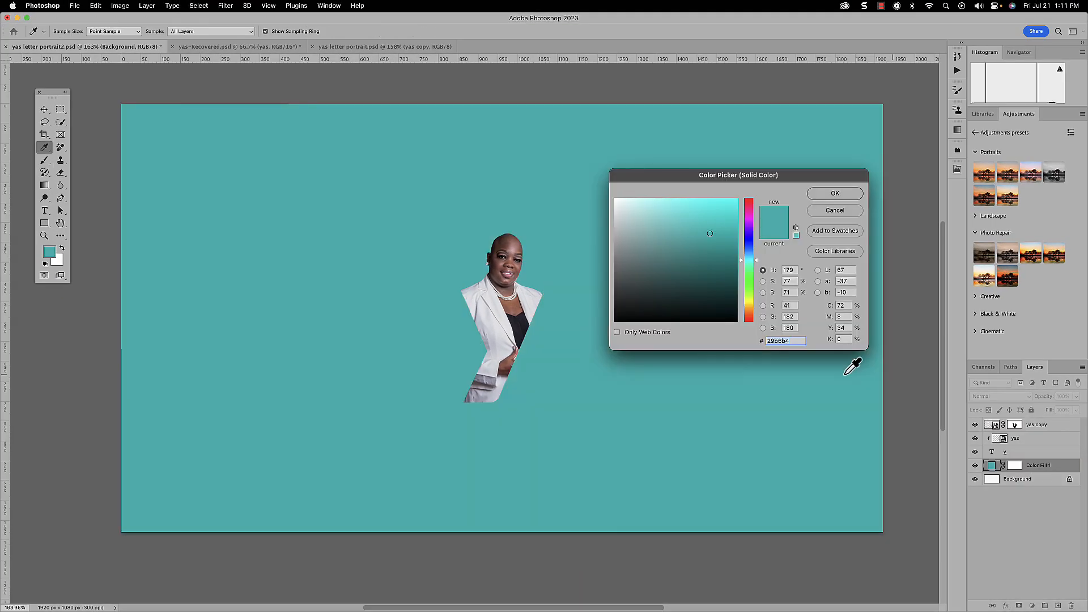
pyautogui.click(710, 259)
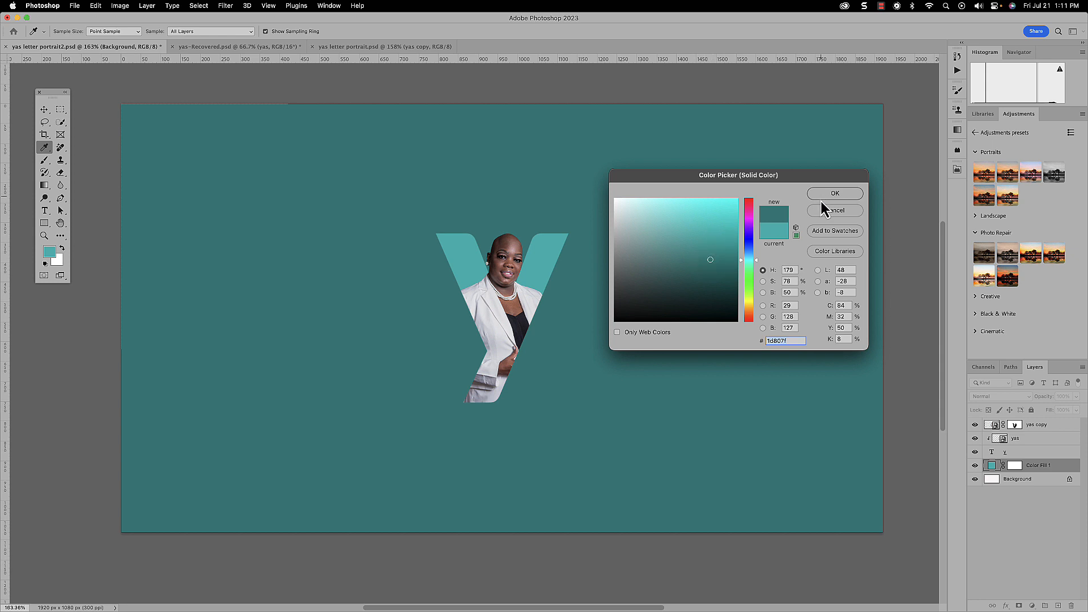
pyautogui.click(834, 194)
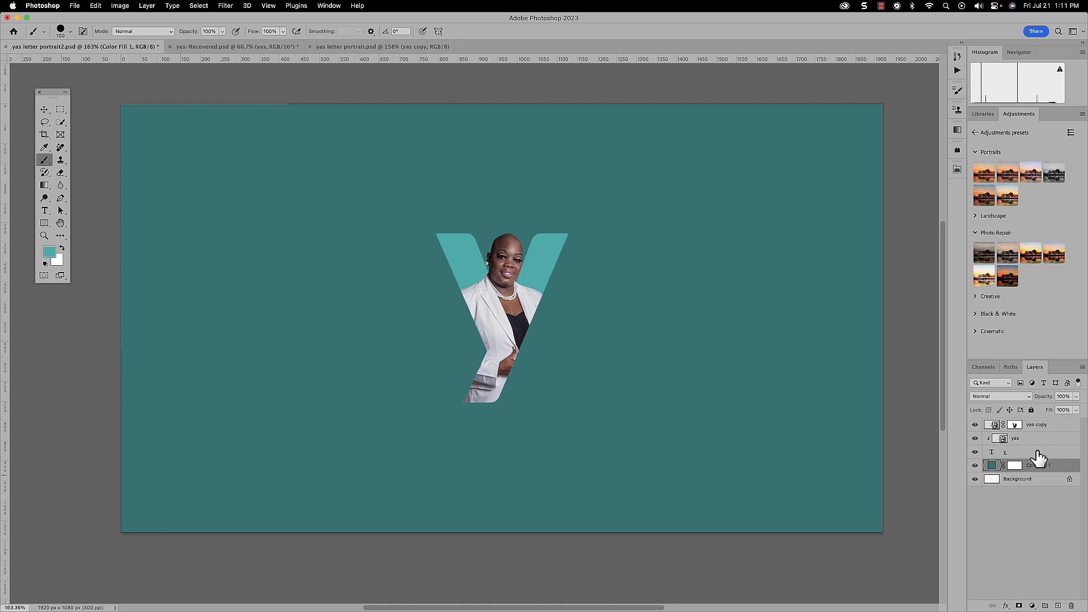
# Add an Inner Shadow effect to the y text layer and move the style dialog clear of the letter.
pyautogui.click(1036, 452)
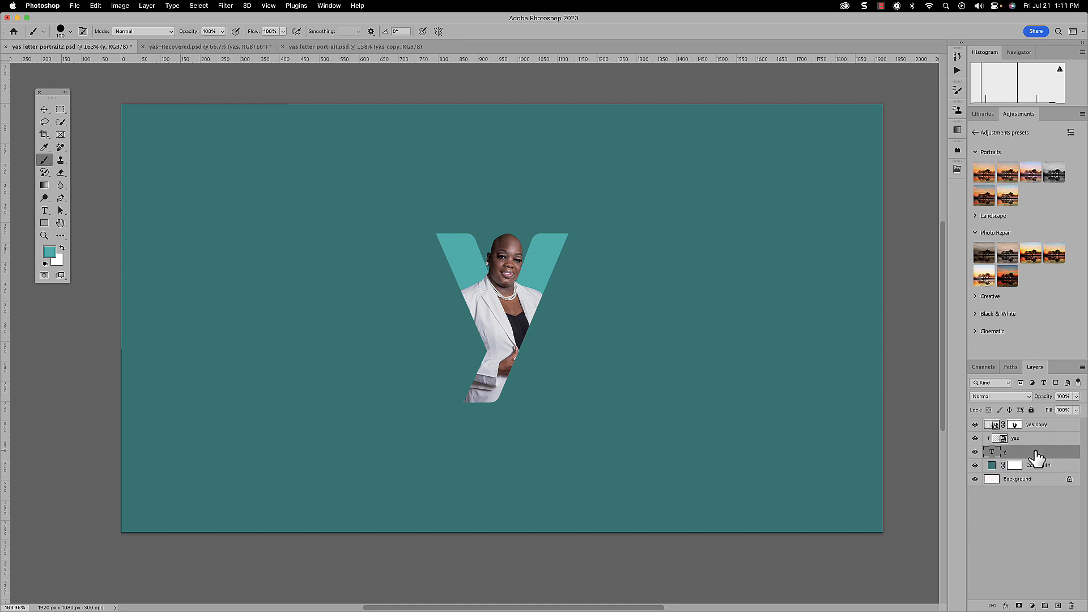
pyautogui.rightClick(1036, 453)
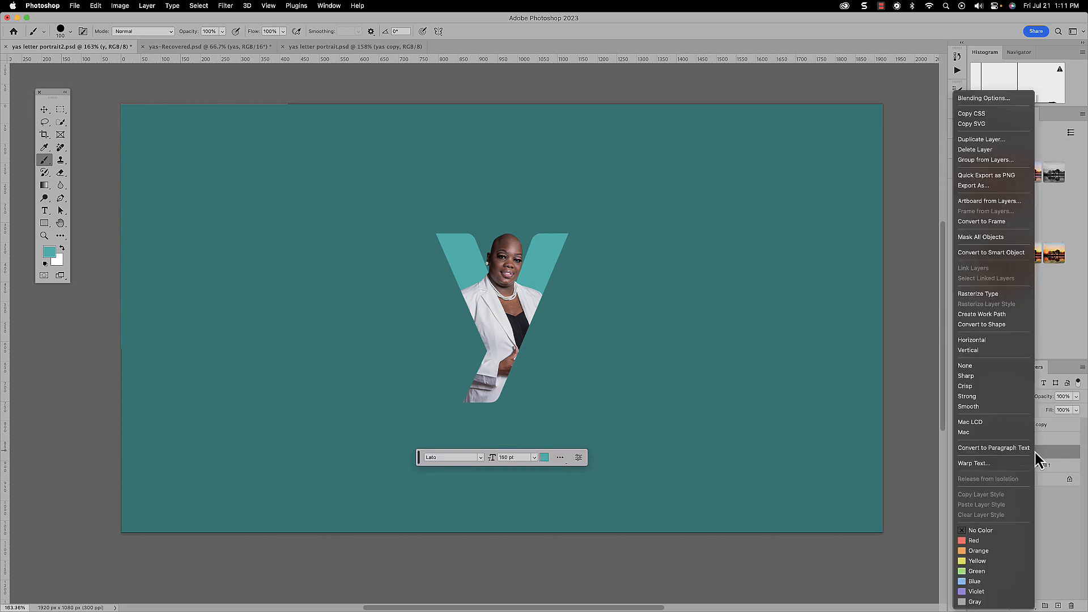
pyautogui.click(966, 99)
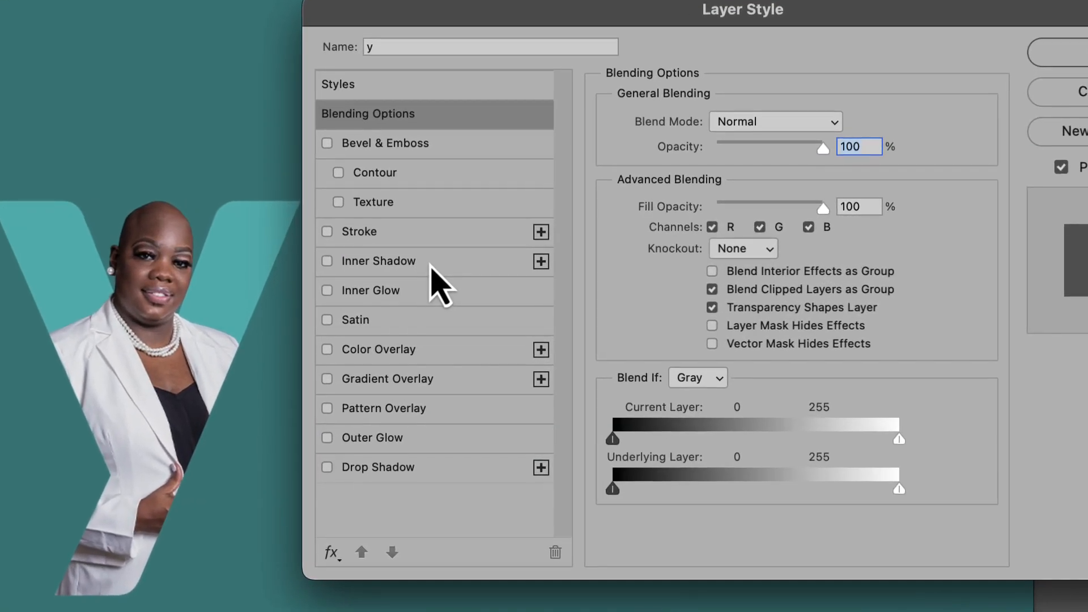
pyautogui.click(431, 263)
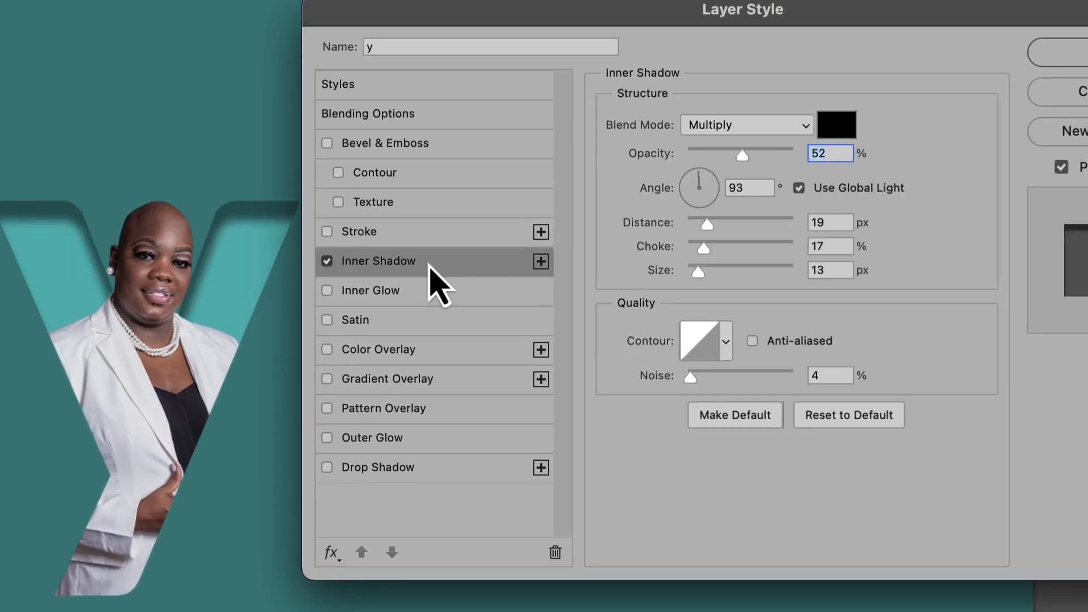
pyautogui.moveTo(429, 21); pyautogui.dragTo(472, 11)
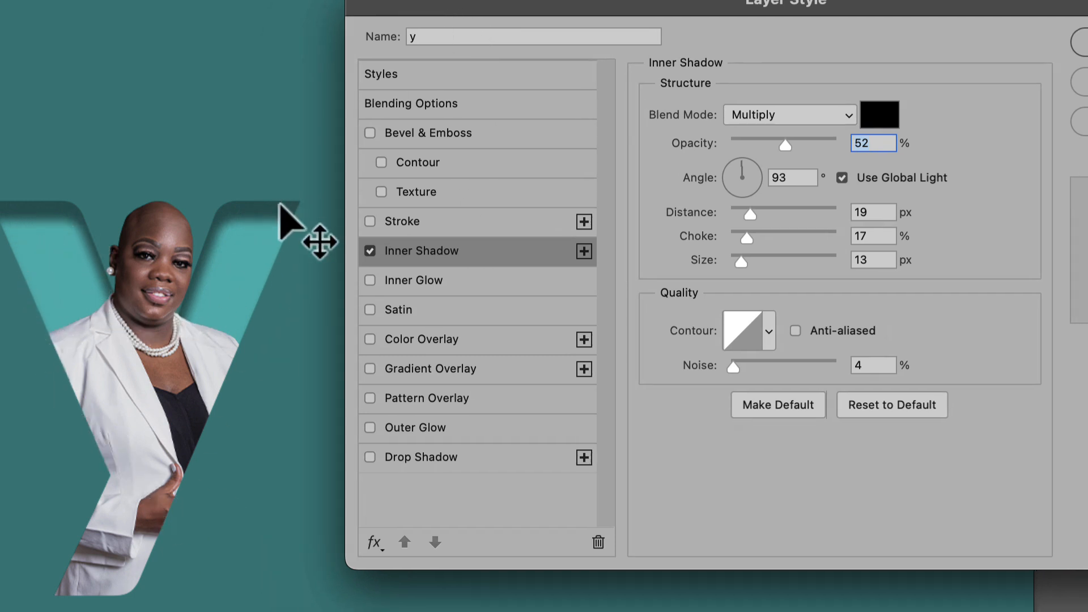
# Try the Normal blend mode on the inner shadow and return it to Multiply.
pyautogui.click(845, 121)
pyautogui.click(727, 37)
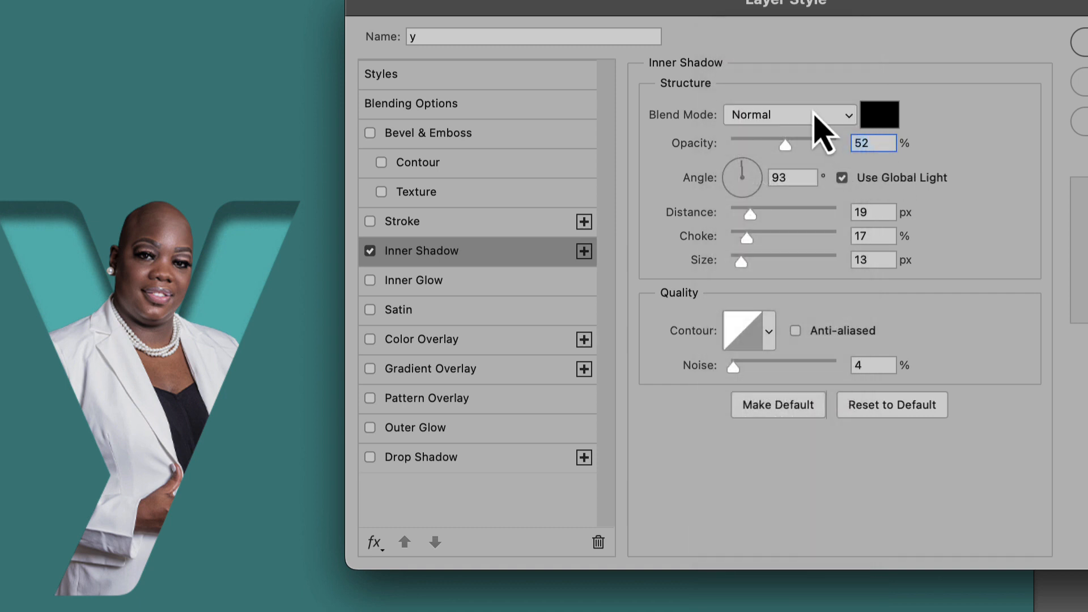
pyautogui.click(848, 117)
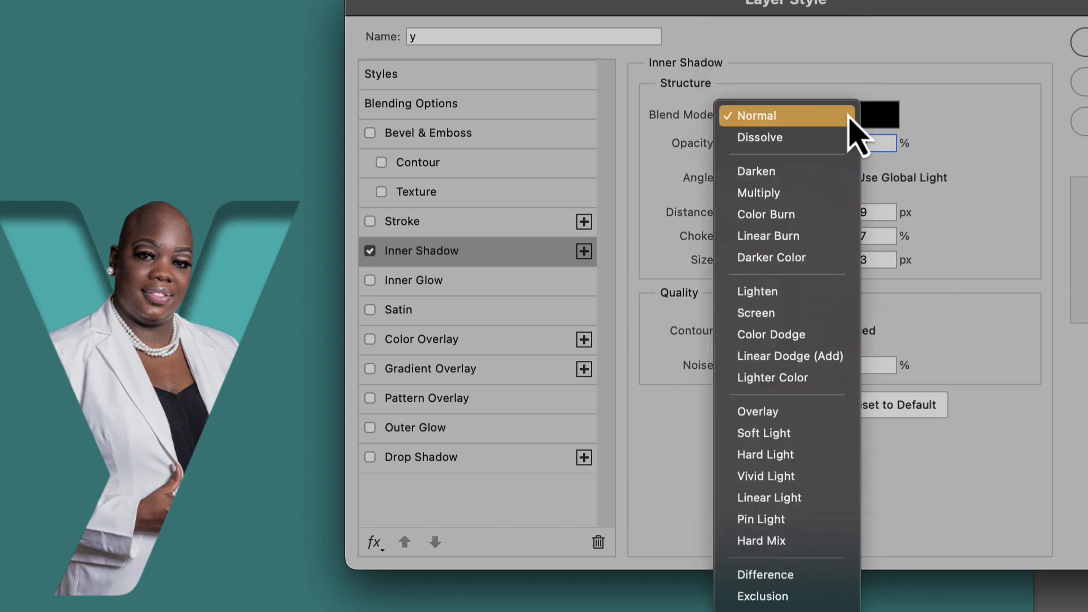
pyautogui.click(774, 195)
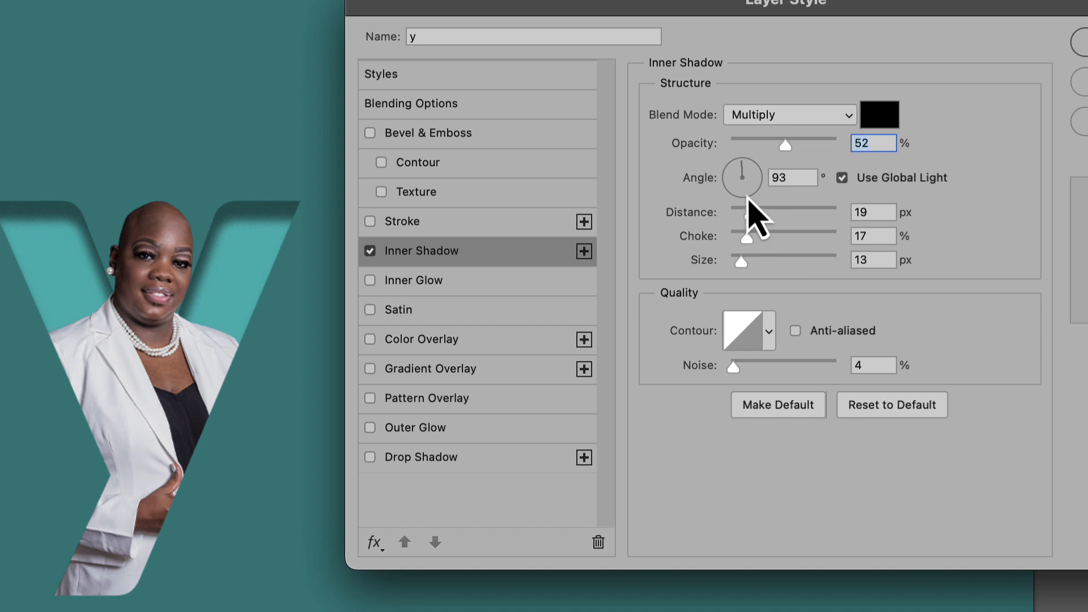
# Set the inner shadow's distance to 9 px, choke to 14%, size to 16 px and noise to 5%.
pyautogui.moveTo(750, 215); pyautogui.dragTo(743, 245)
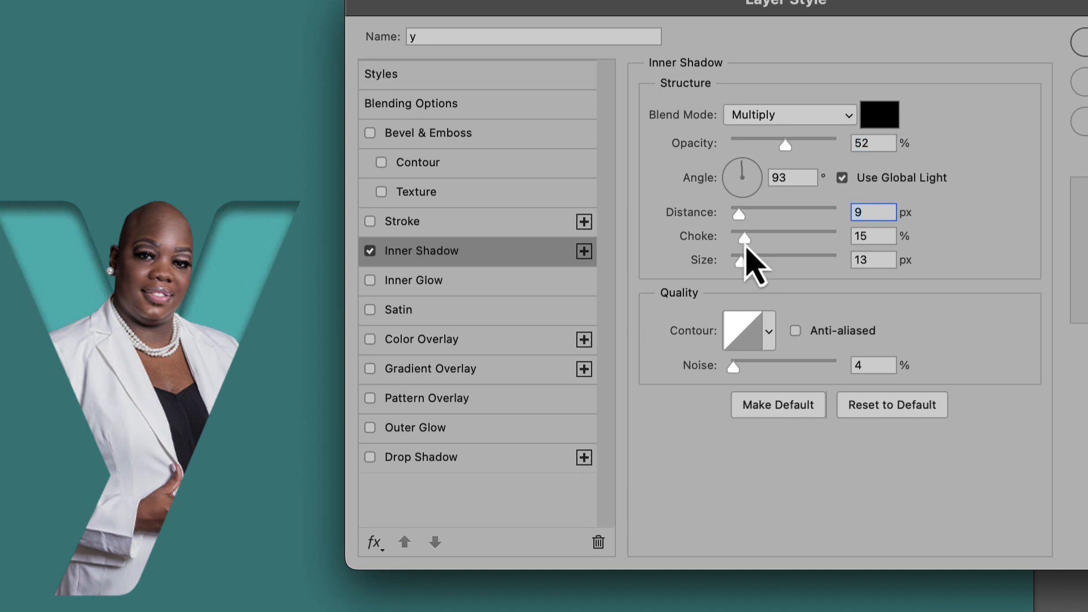
pyautogui.moveTo(741, 248); pyautogui.dragTo(751, 245)
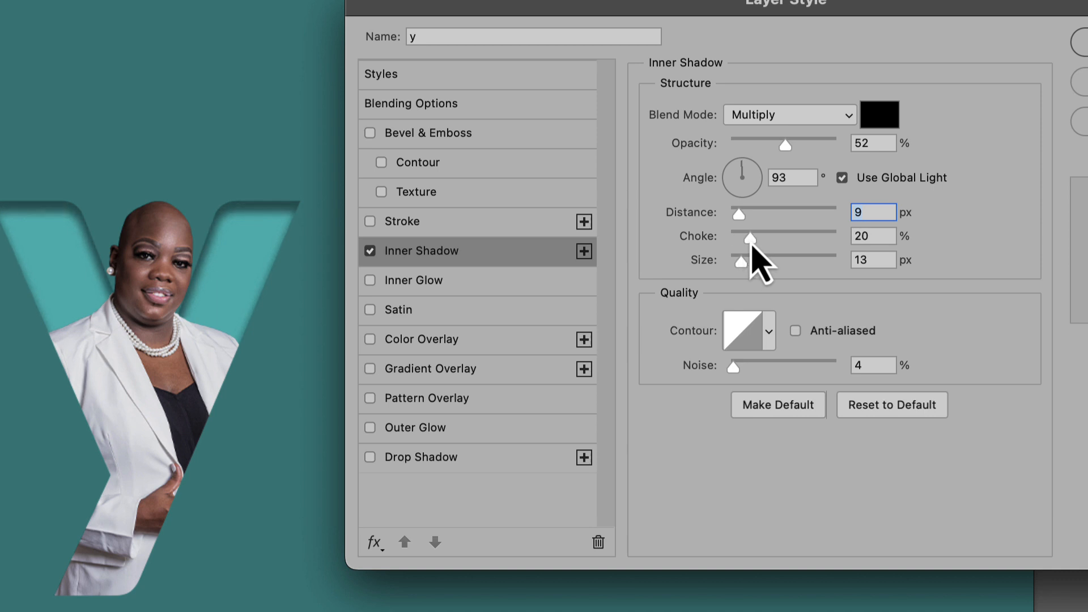
pyautogui.click(751, 242)
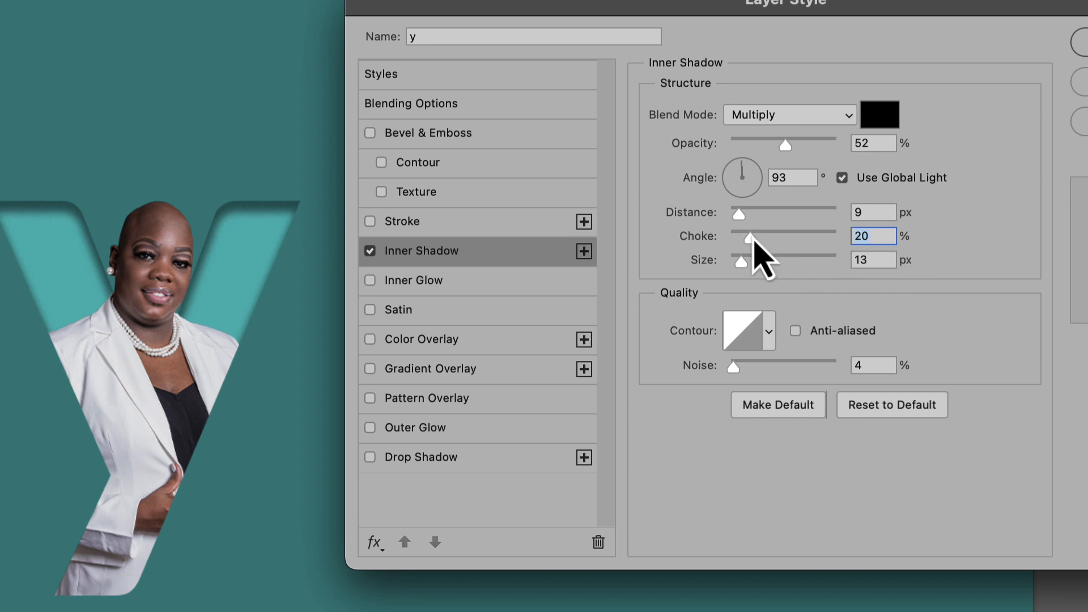
pyautogui.moveTo(752, 239)
pyautogui.mouseDown()
pyautogui.moveTo(841, 236)
pyautogui.moveTo(898, 253)
pyautogui.moveTo(649, 245)
pyautogui.moveTo(747, 253)
pyautogui.mouseUp()
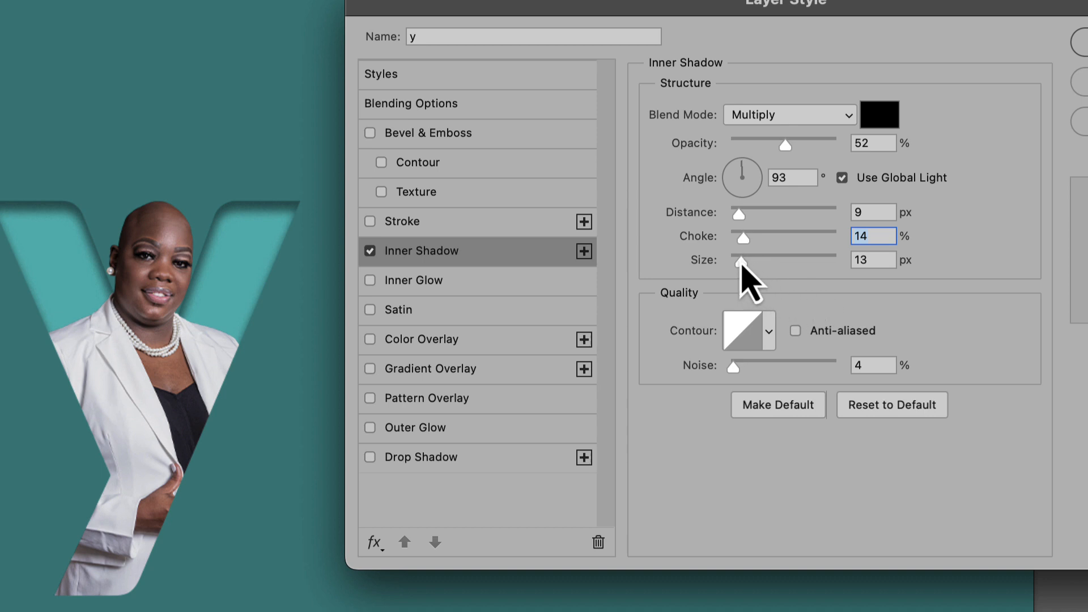
pyautogui.moveTo(740, 263); pyautogui.dragTo(685, 265)
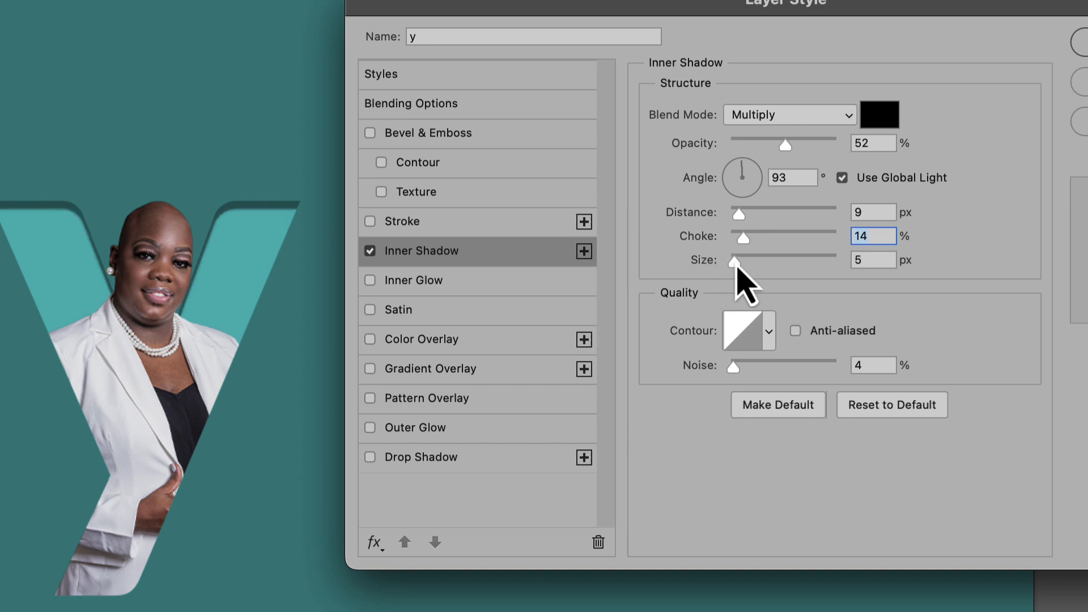
pyautogui.moveTo(737, 265); pyautogui.dragTo(742, 264)
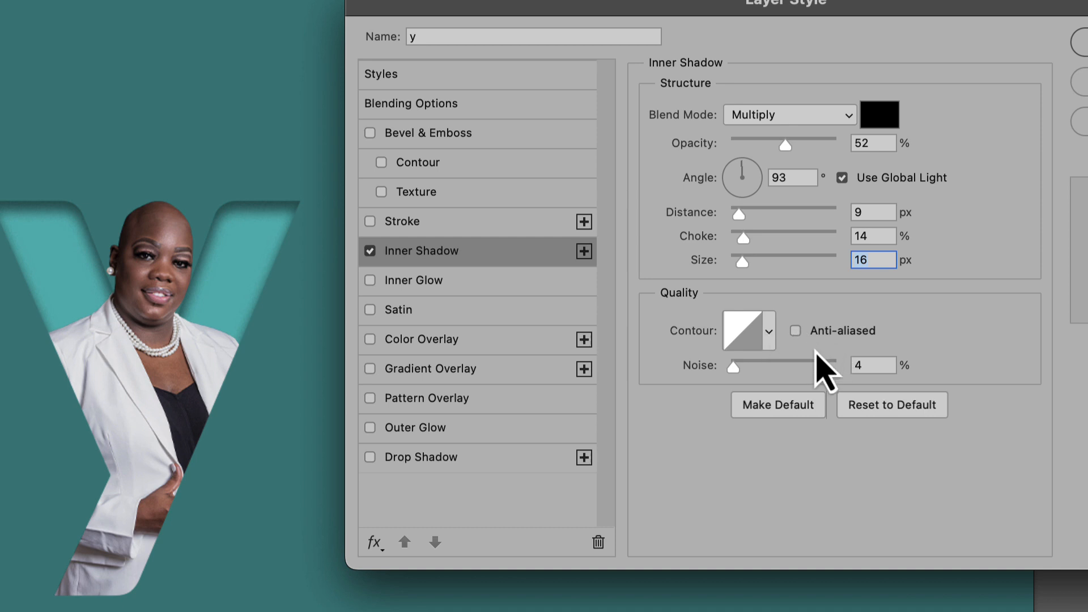
pyautogui.moveTo(736, 377)
pyautogui.mouseDown()
pyautogui.moveTo(856, 381)
pyautogui.moveTo(747, 376)
pyautogui.mouseUp()
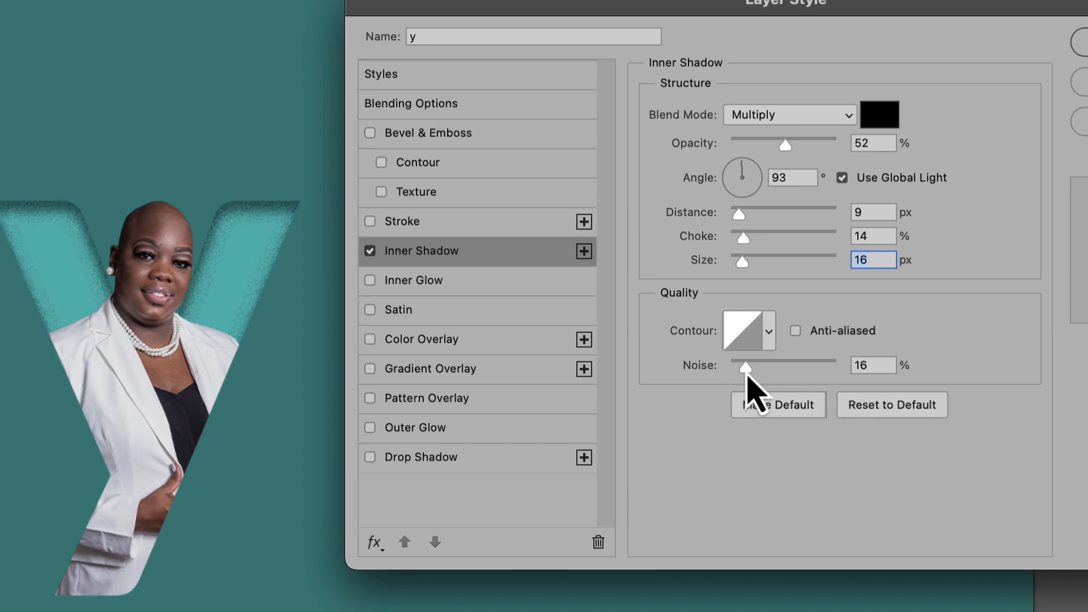
pyautogui.moveTo(747, 374)
pyautogui.mouseDown()
pyautogui.moveTo(760, 374)
pyautogui.moveTo(732, 374)
pyautogui.moveTo(739, 392)
pyautogui.moveTo(736, 374)
pyautogui.mouseUp()
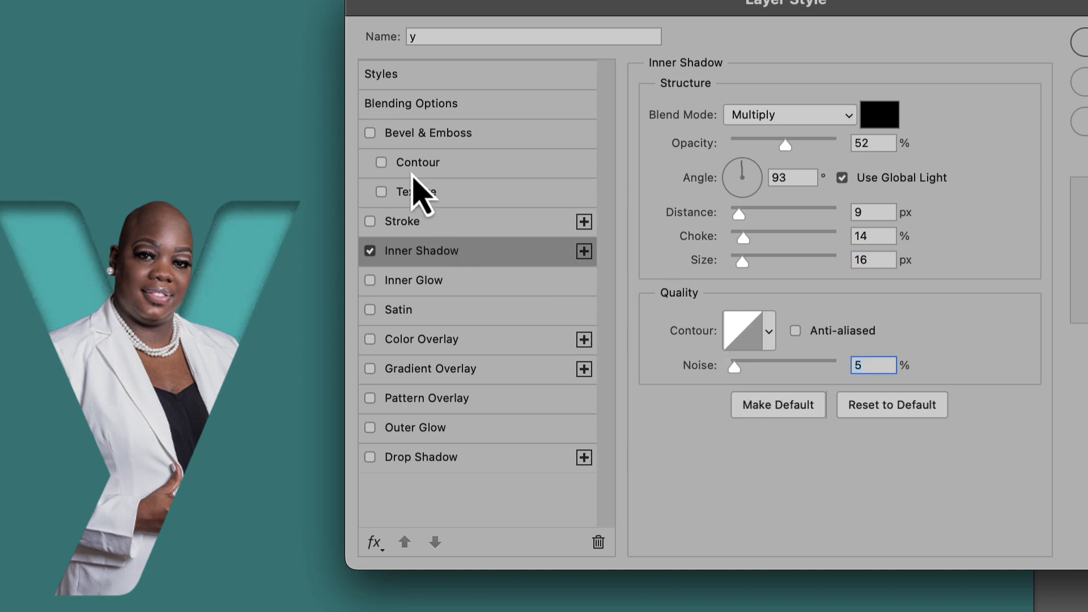
# Add a 3 px Outside Stroke effect to the y layer with Normal blend mode and a Gradient fill.
pyautogui.click(458, 224)
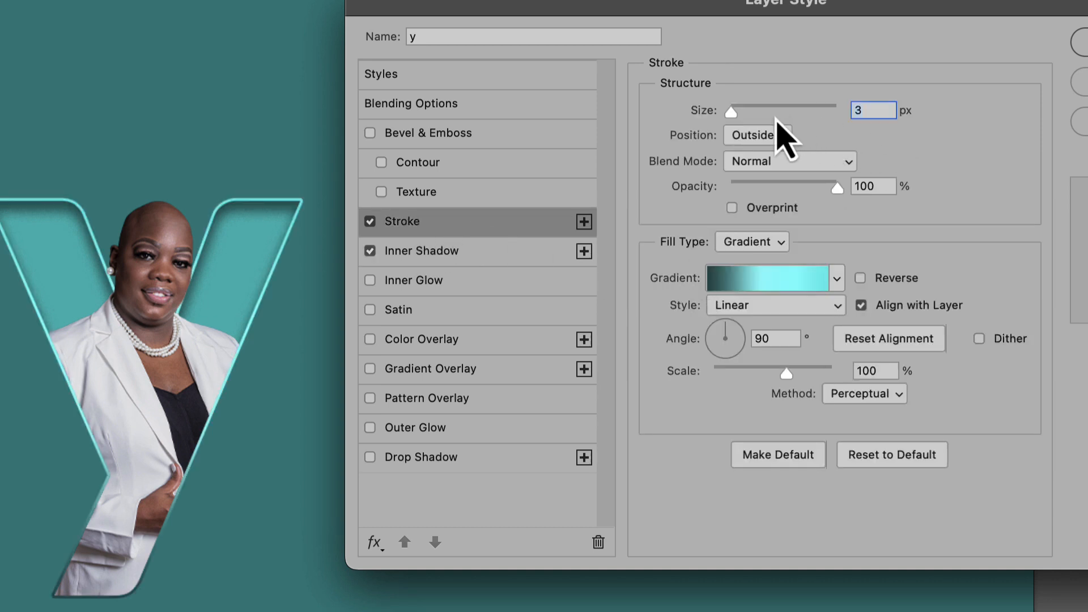
pyautogui.moveTo(726, 111)
pyautogui.mouseDown()
pyautogui.moveTo(746, 139)
pyautogui.moveTo(831, 121)
pyautogui.moveTo(787, 108)
pyautogui.moveTo(742, 120)
pyautogui.moveTo(747, 142)
pyautogui.moveTo(733, 124)
pyautogui.mouseUp()
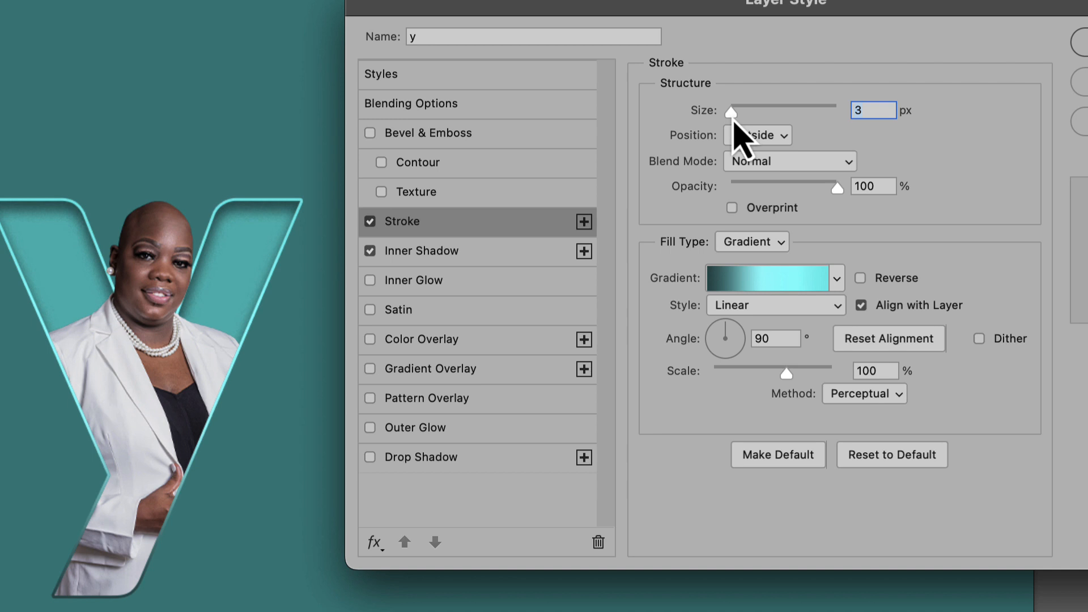
pyautogui.moveTo(733, 119)
pyautogui.mouseDown()
pyautogui.moveTo(971, 126)
pyautogui.moveTo(734, 124)
pyautogui.mouseUp()
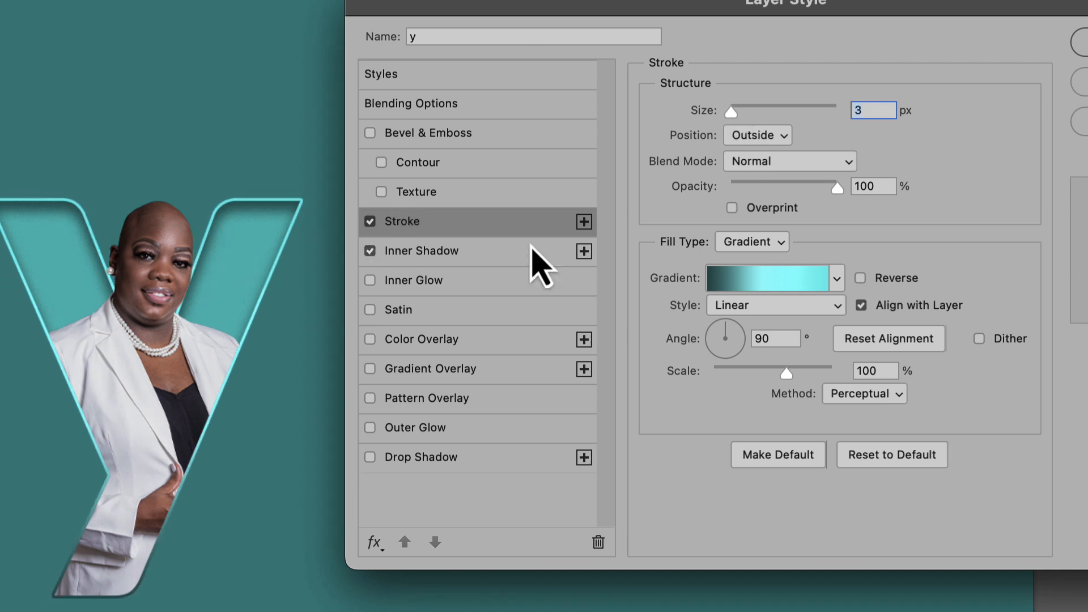
pyautogui.click(841, 161)
pyautogui.click(837, 163)
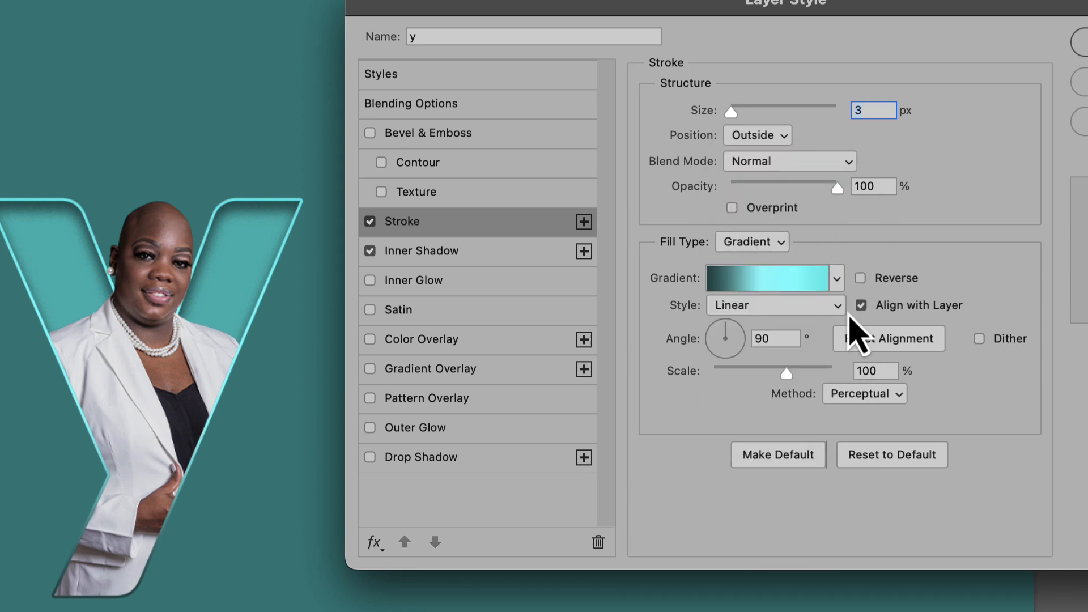
pyautogui.click(776, 244)
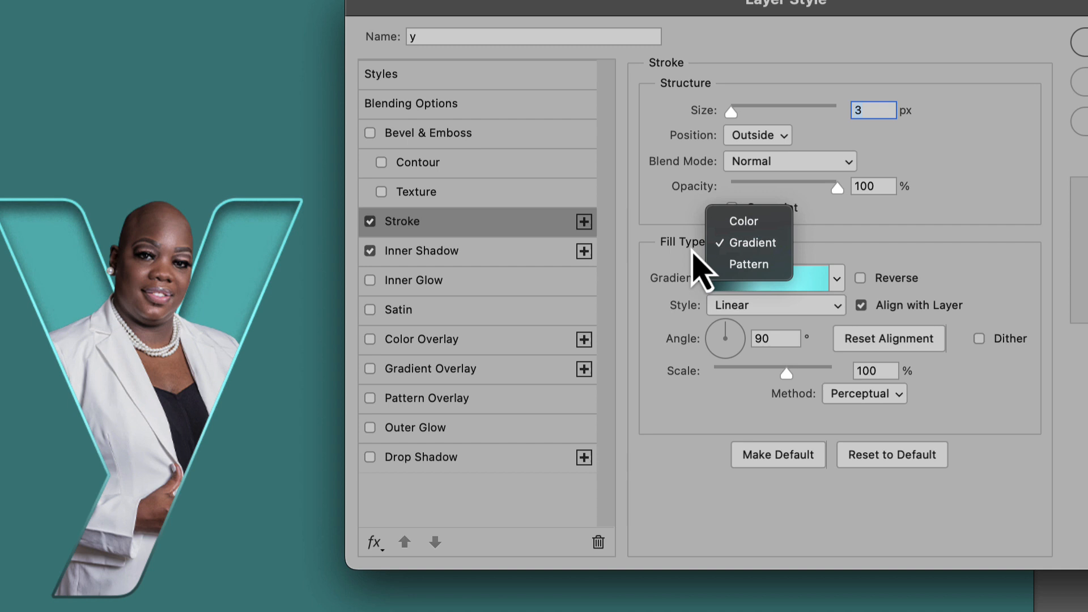
pyautogui.click(915, 226)
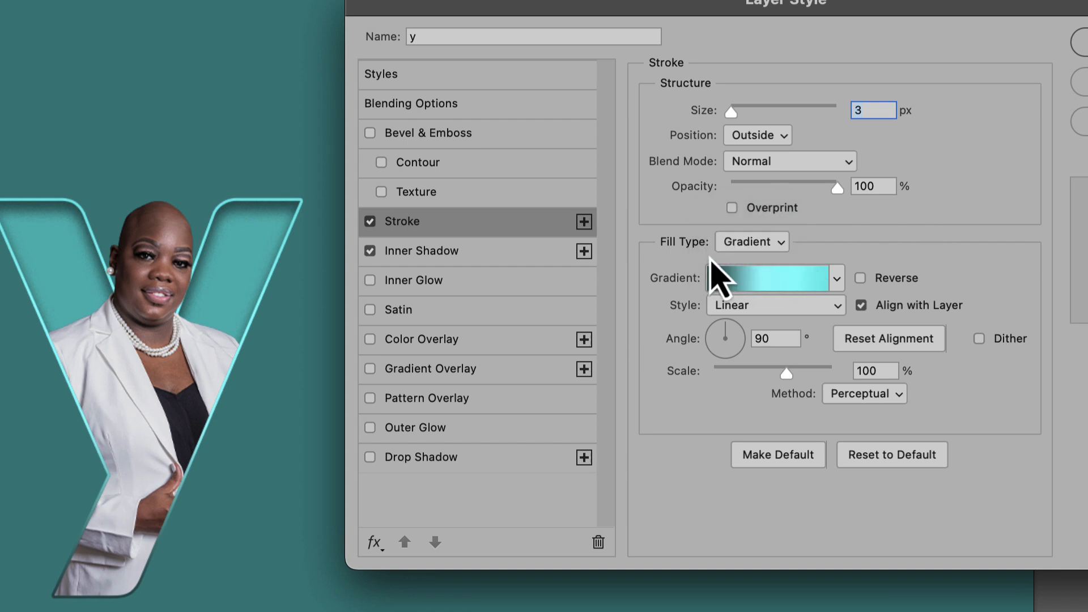
pyautogui.click(782, 246)
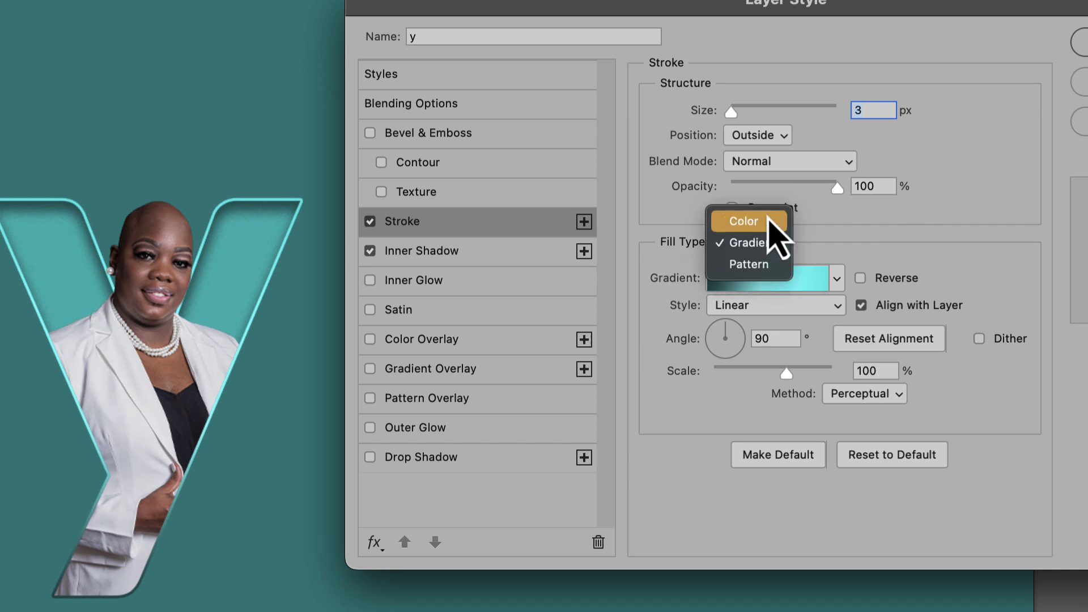
pyautogui.click(774, 246)
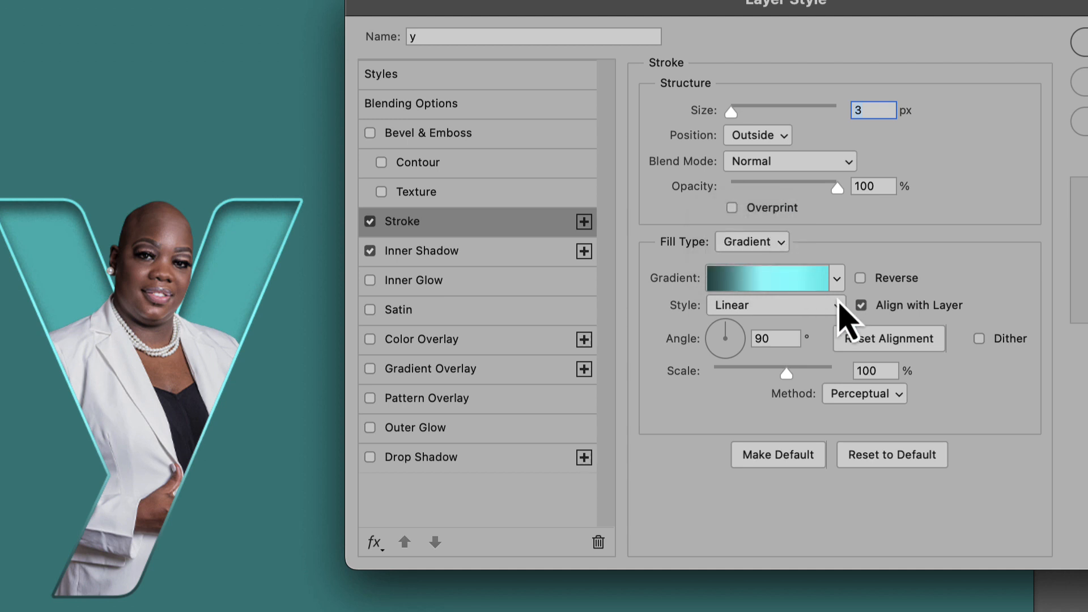
# Edit the stroke gradient and set its middle color stop to bright cyan 7dfdfe.
pyautogui.click(781, 285)
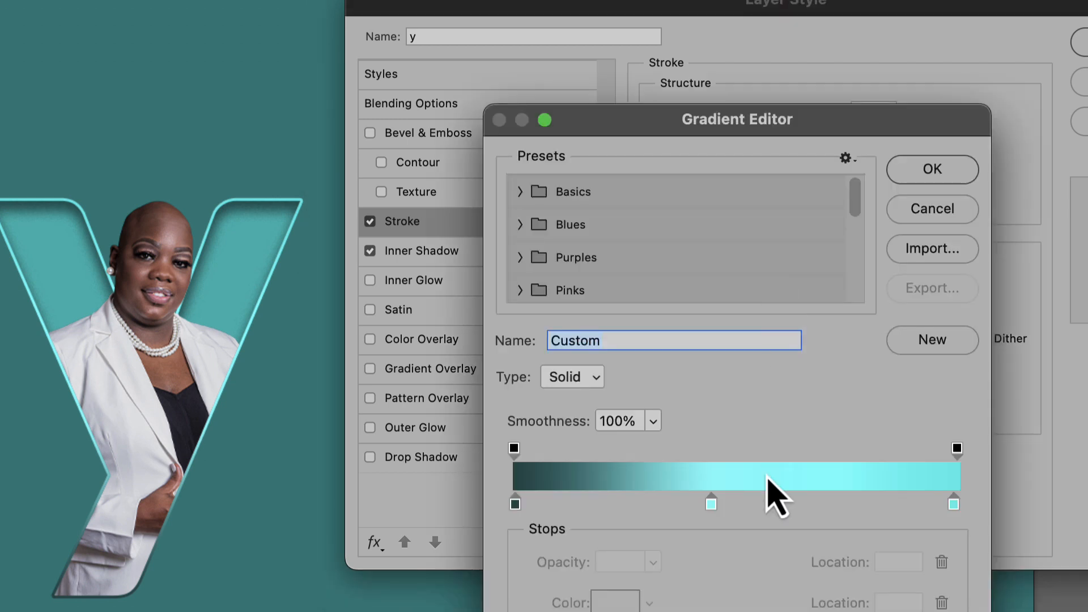
pyautogui.doubleClick(712, 504)
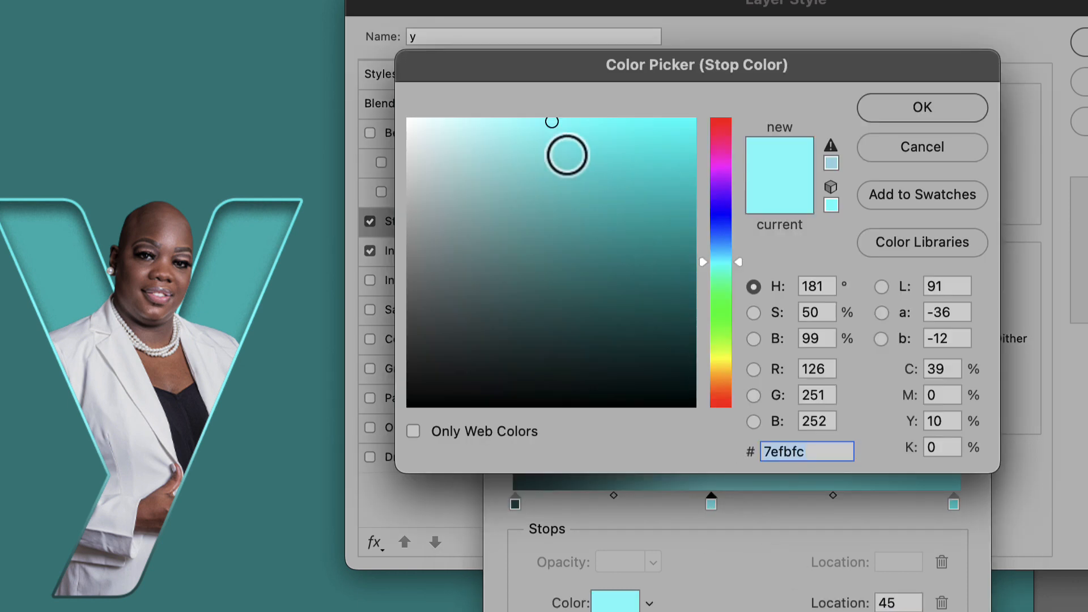
pyautogui.click(567, 190)
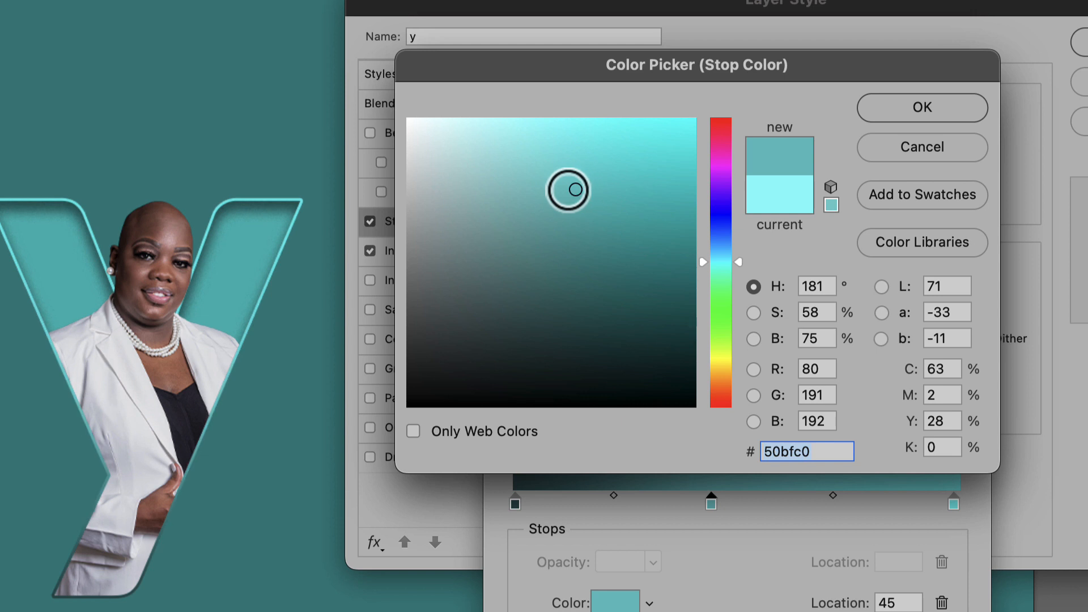
pyautogui.click(566, 265)
pyautogui.click(567, 300)
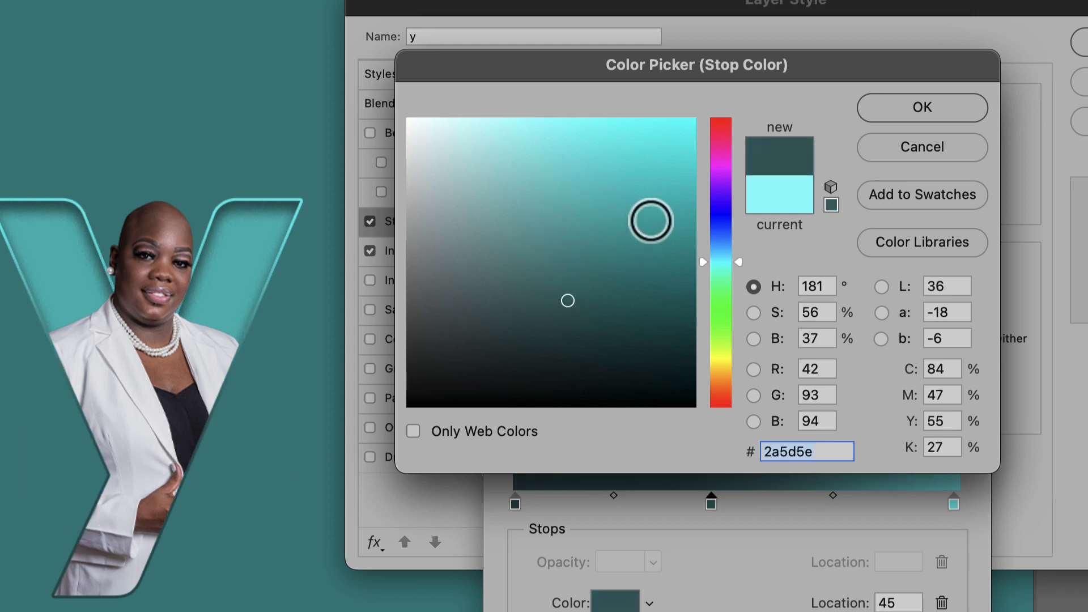
pyautogui.click(604, 168)
pyautogui.click(585, 120)
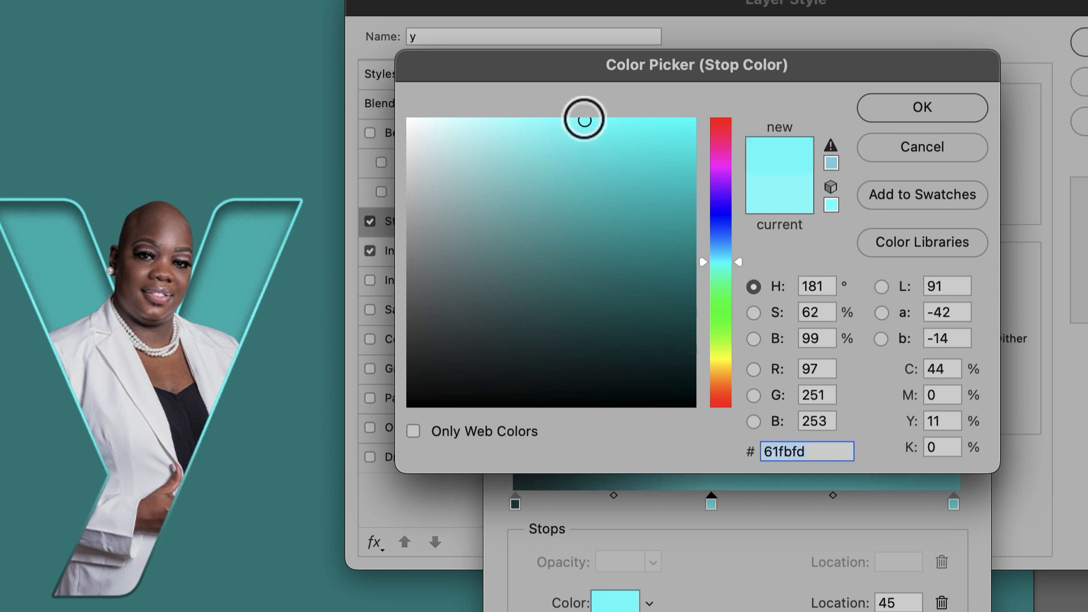
pyautogui.click(584, 120)
pyautogui.click(564, 120)
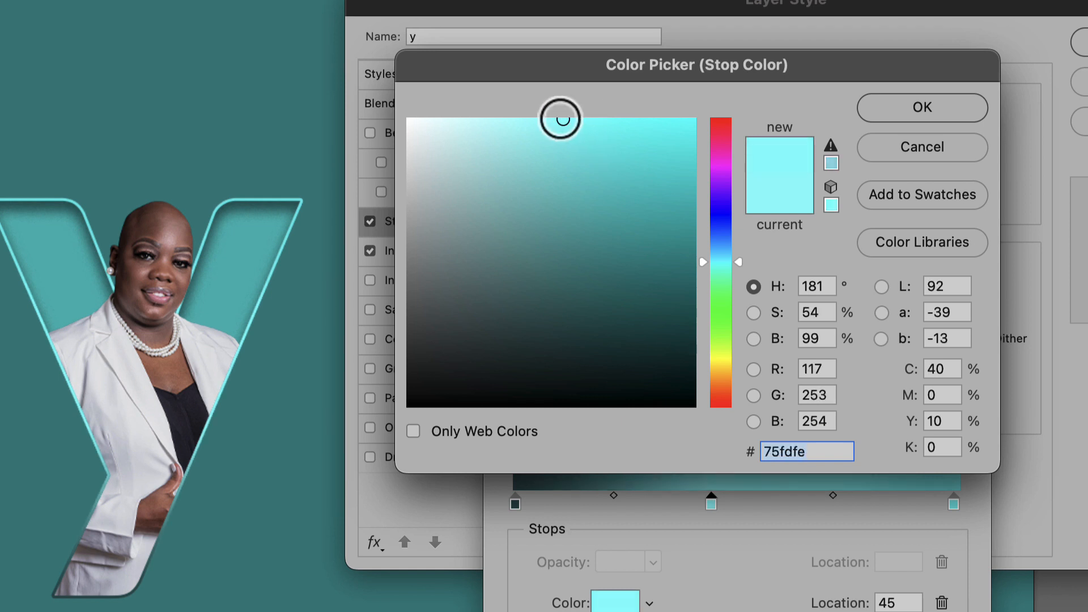
pyautogui.click(554, 119)
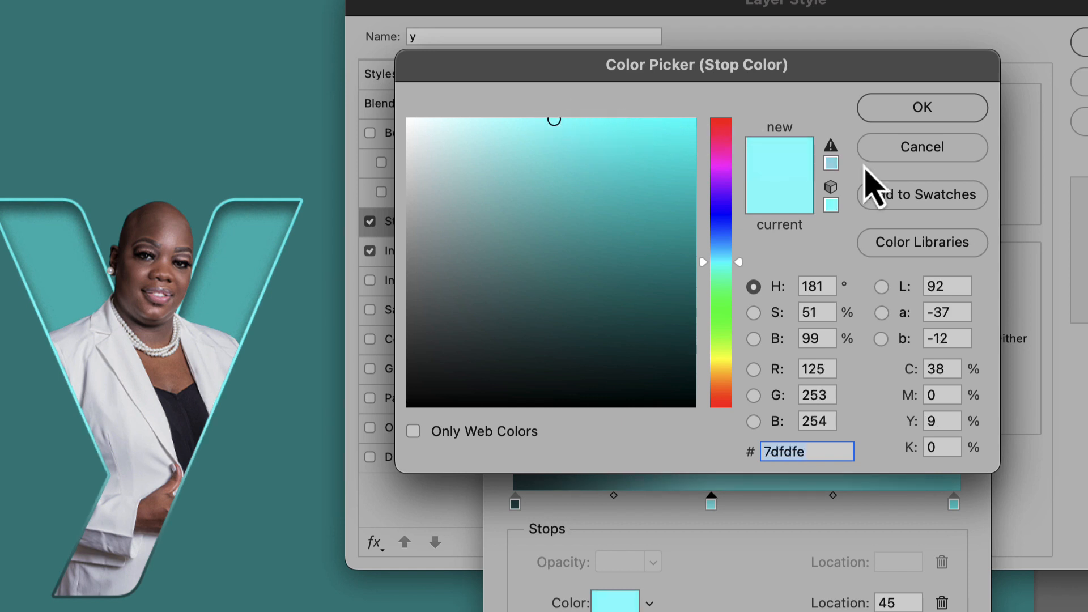
pyautogui.click(930, 113)
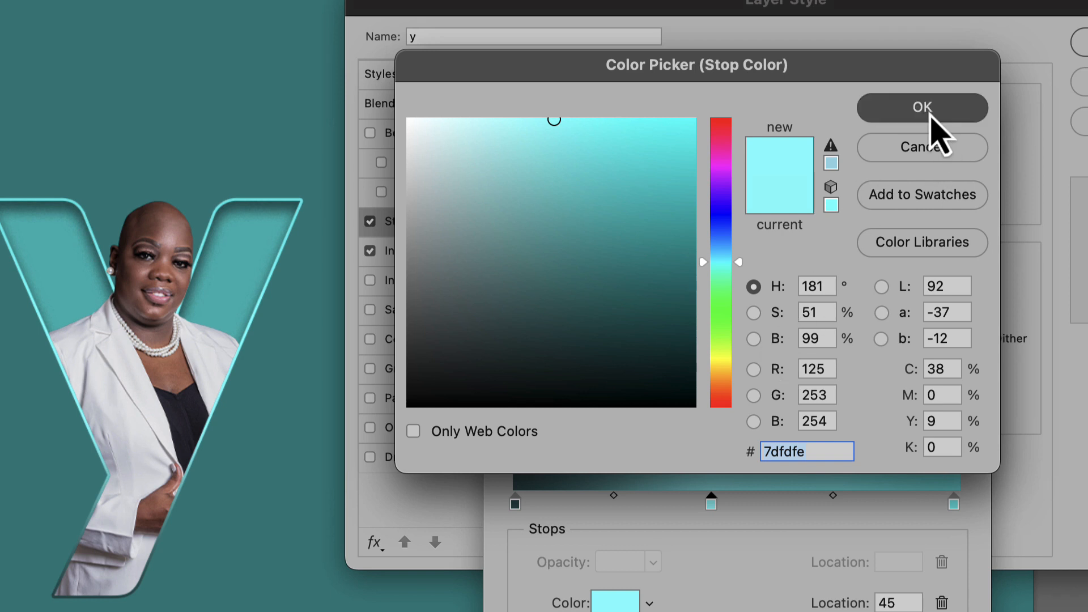
# Set the color stop at location 0 of the stroke gradient to medium teal 339c9d.
pyautogui.click(514, 503)
pyautogui.doubleClick(514, 504)
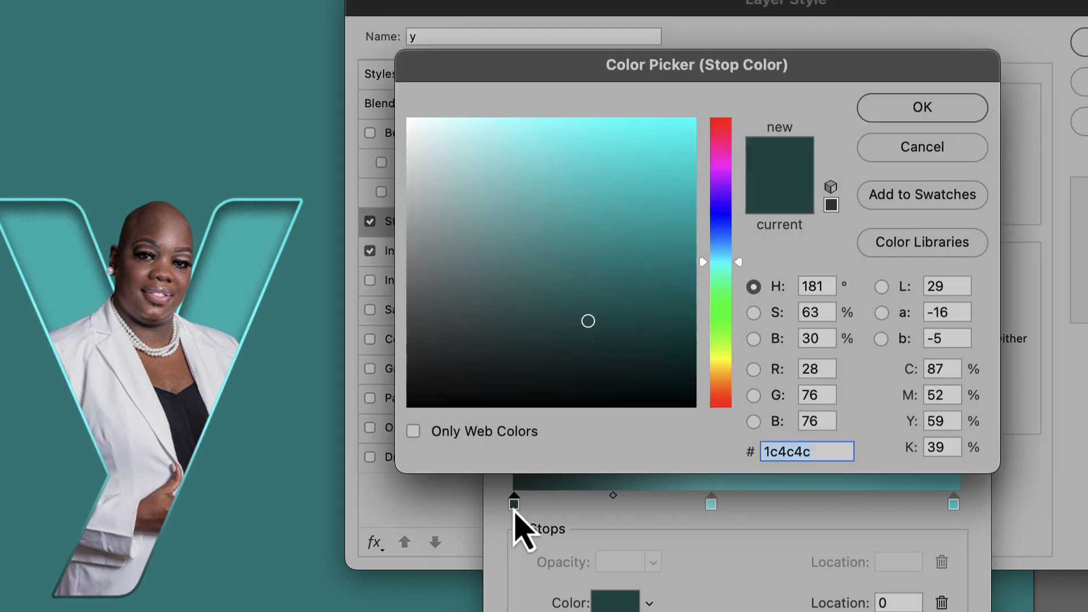
pyautogui.moveTo(588, 321)
pyautogui.mouseDown()
pyautogui.moveTo(602, 257)
pyautogui.moveTo(598, 201)
pyautogui.moveTo(527, 165)
pyautogui.mouseUp()
pyautogui.click(592, 308)
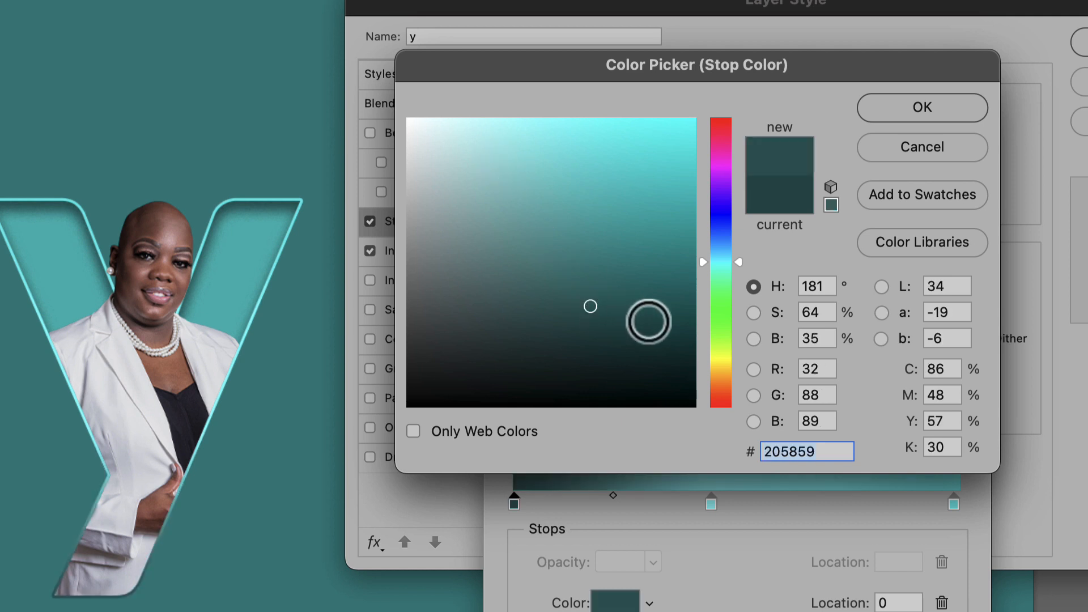
pyautogui.click(606, 286)
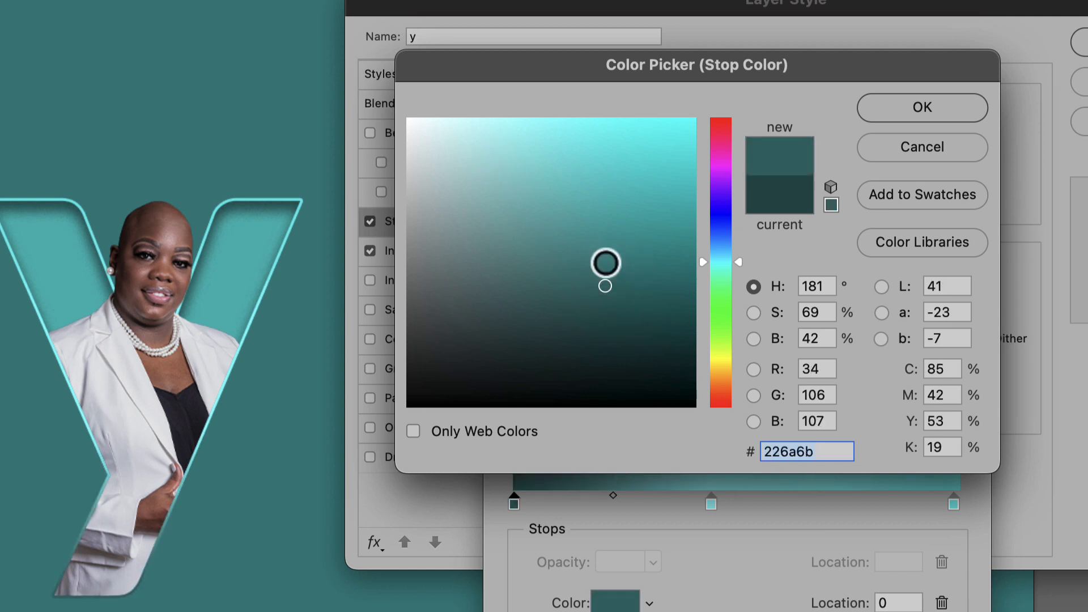
pyautogui.click(604, 260)
pyautogui.click(602, 229)
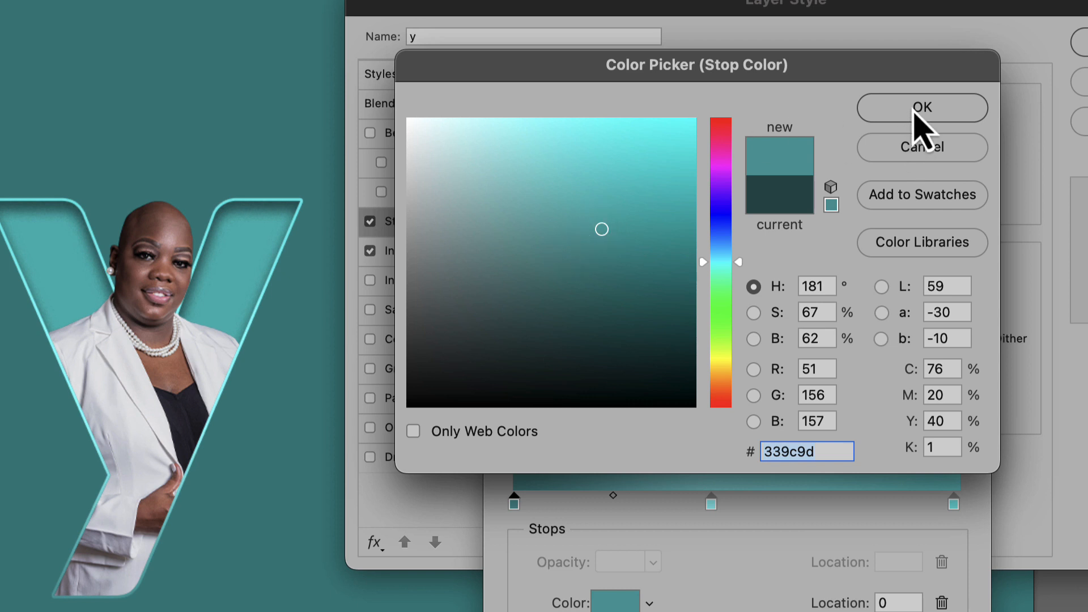
pyautogui.click(913, 108)
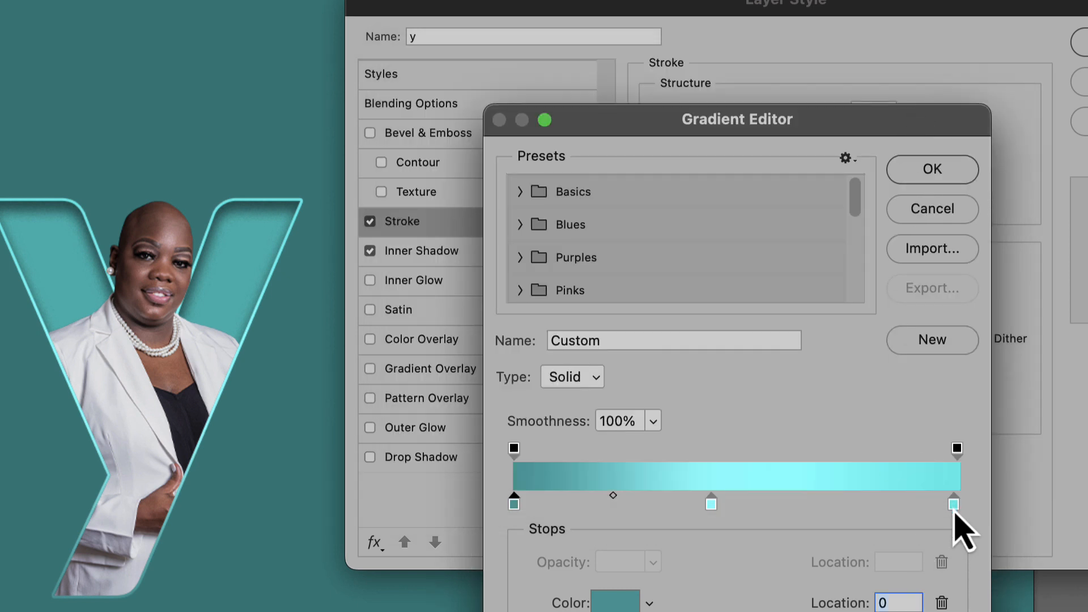
# Keep the gradient's end stop at 49ebeb and apply the gradient and the layer style.
pyautogui.click(954, 503)
pyautogui.doubleClick(954, 505)
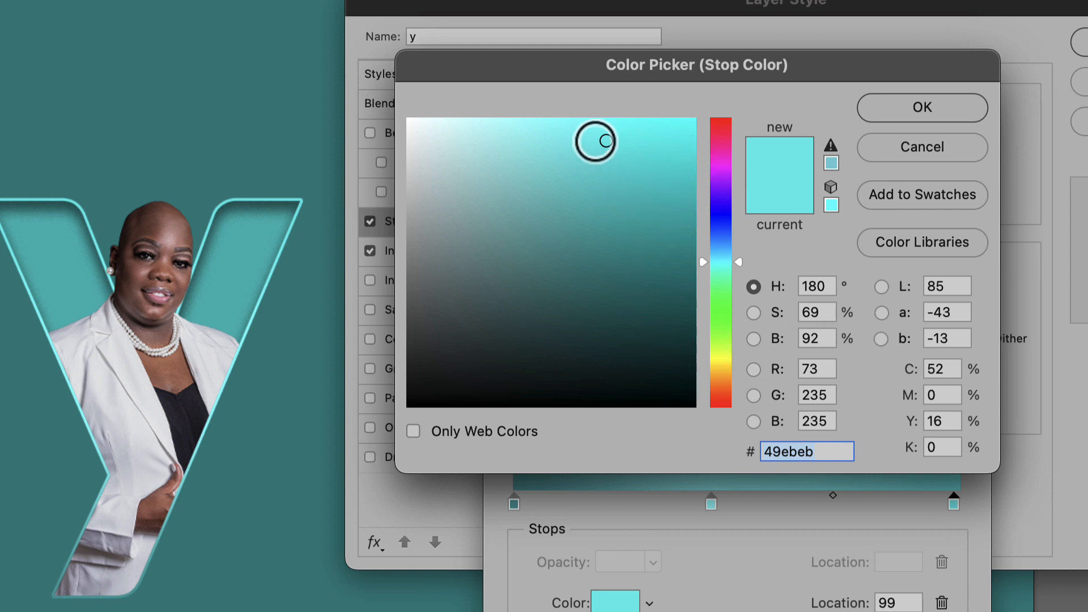
pyautogui.click(925, 118)
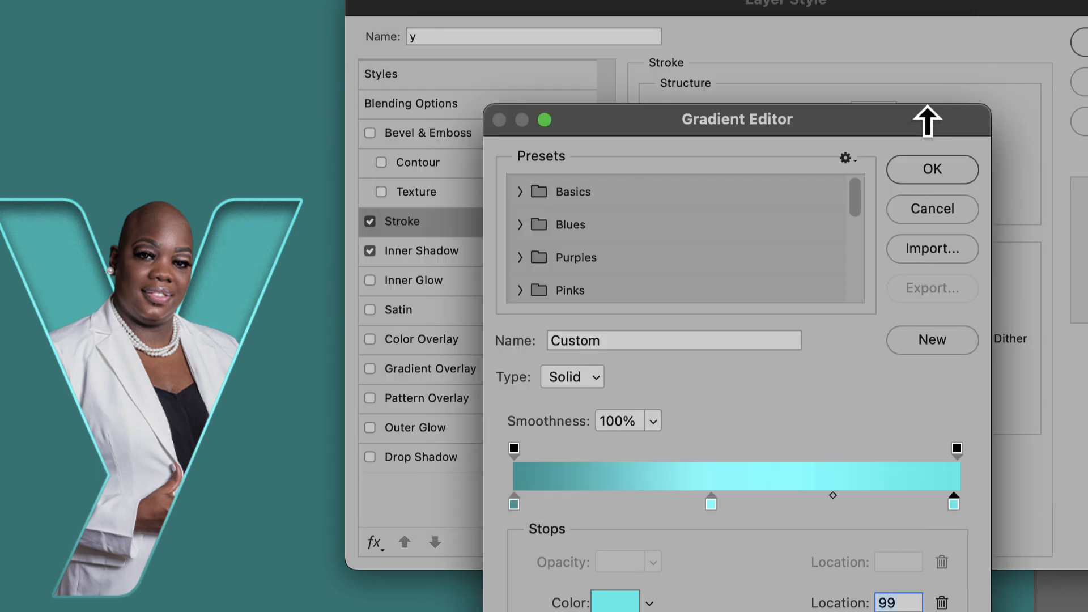
pyautogui.click(945, 175)
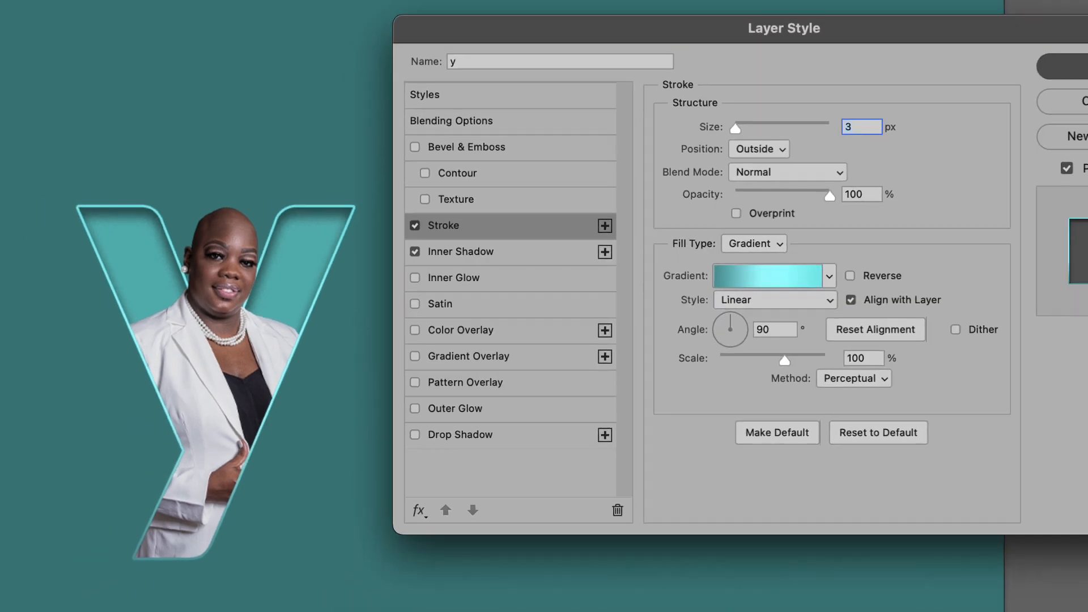
pyautogui.click(1077, 67)
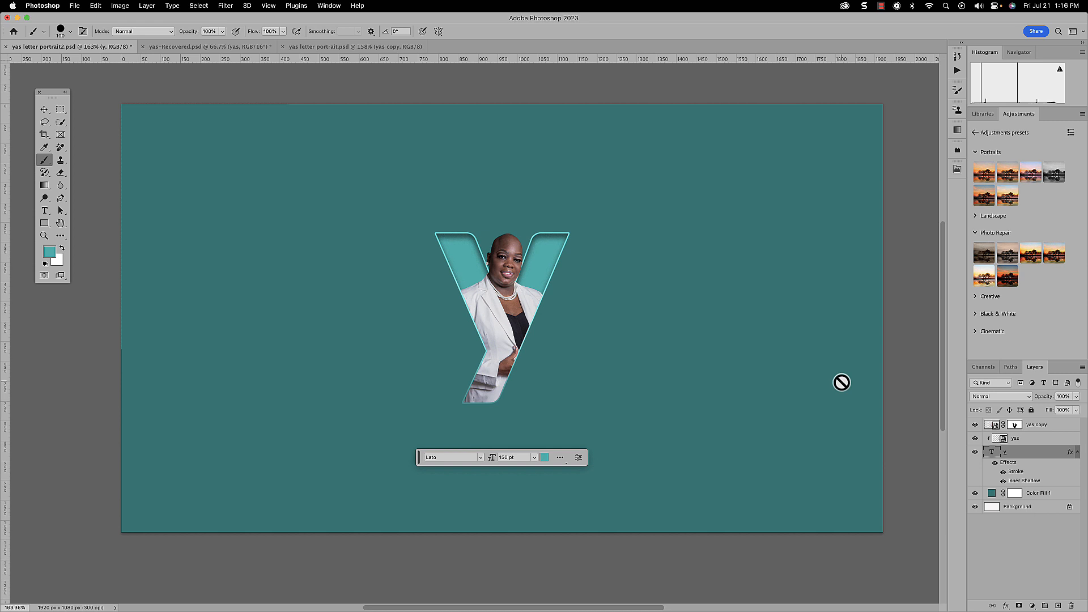
# Select the yas copy layer, activate the Type tool and open its font size setting.
pyautogui.click(1058, 426)
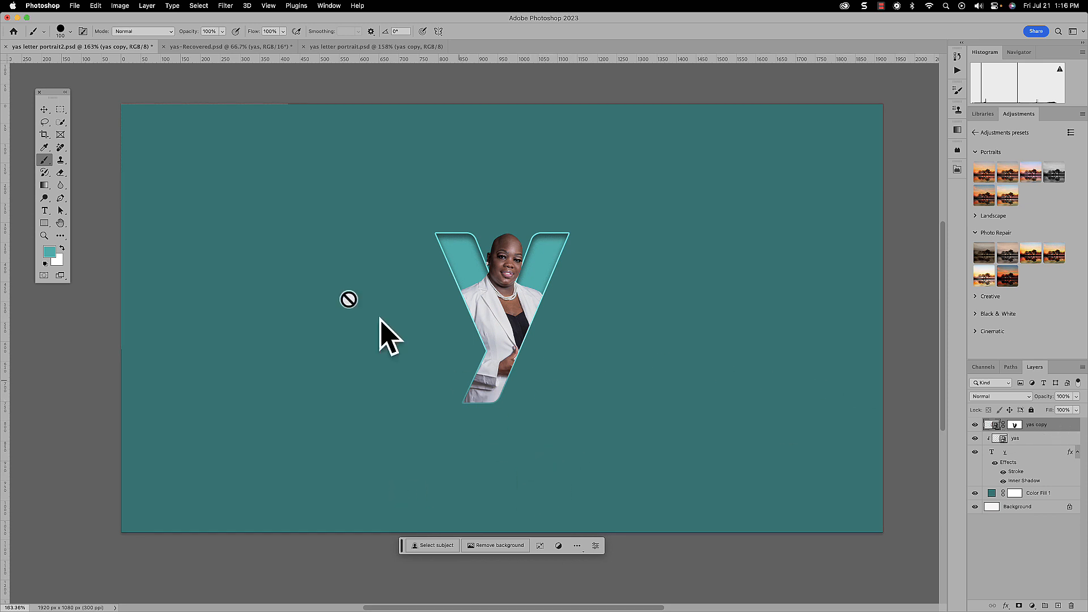
pyautogui.click(44, 111)
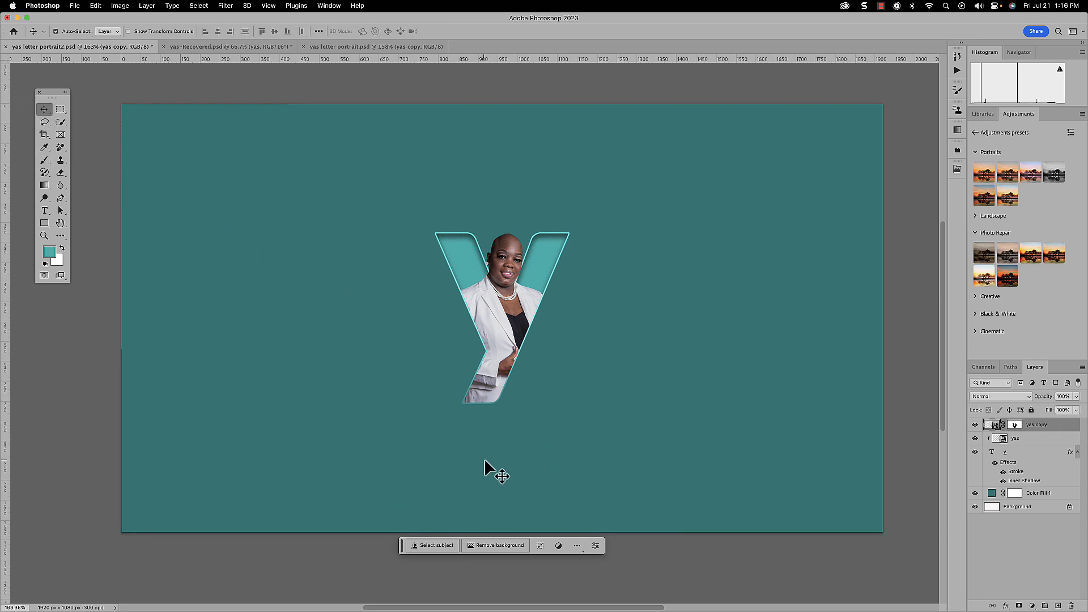
pyautogui.click(45, 211)
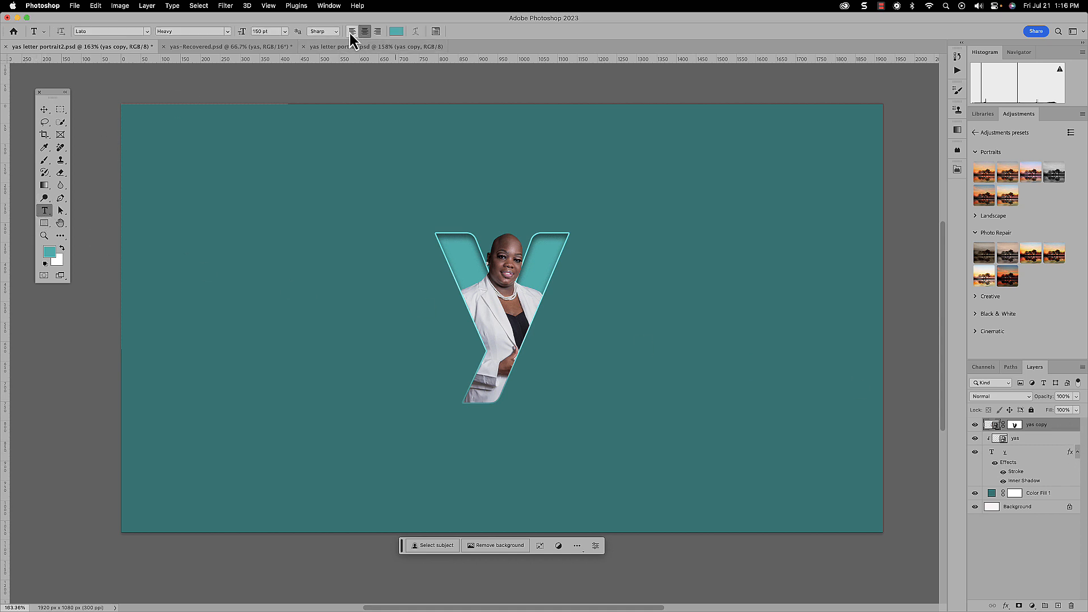
pyautogui.click(285, 32)
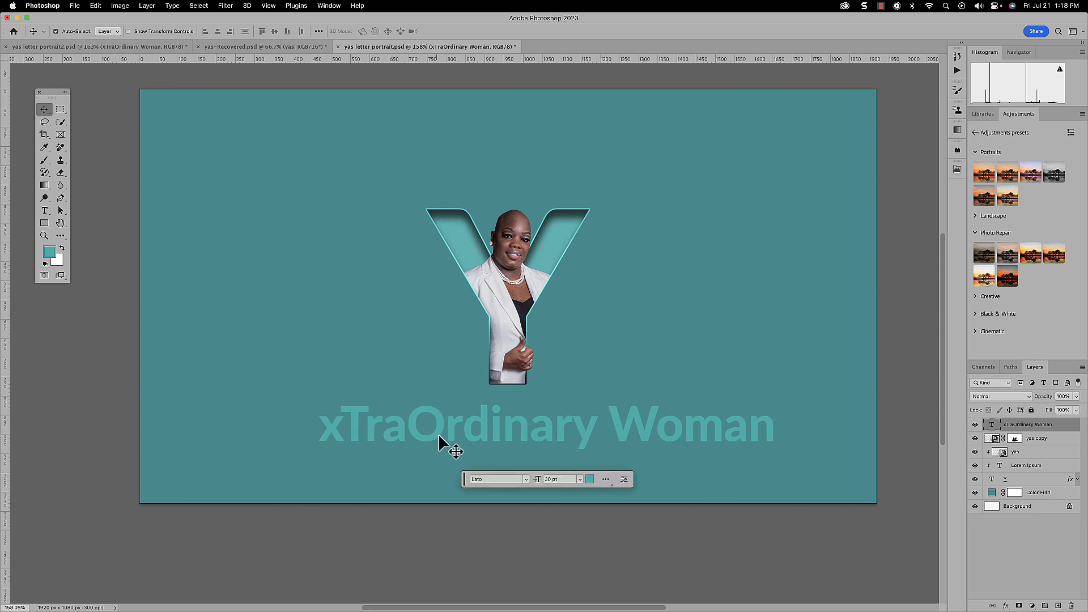
# Move the xTraOrdinary Woman text above the letter Y in yas letter portrait.psd and deselect its layer.
pyautogui.moveTo(438, 434); pyautogui.dragTo(327, 157)
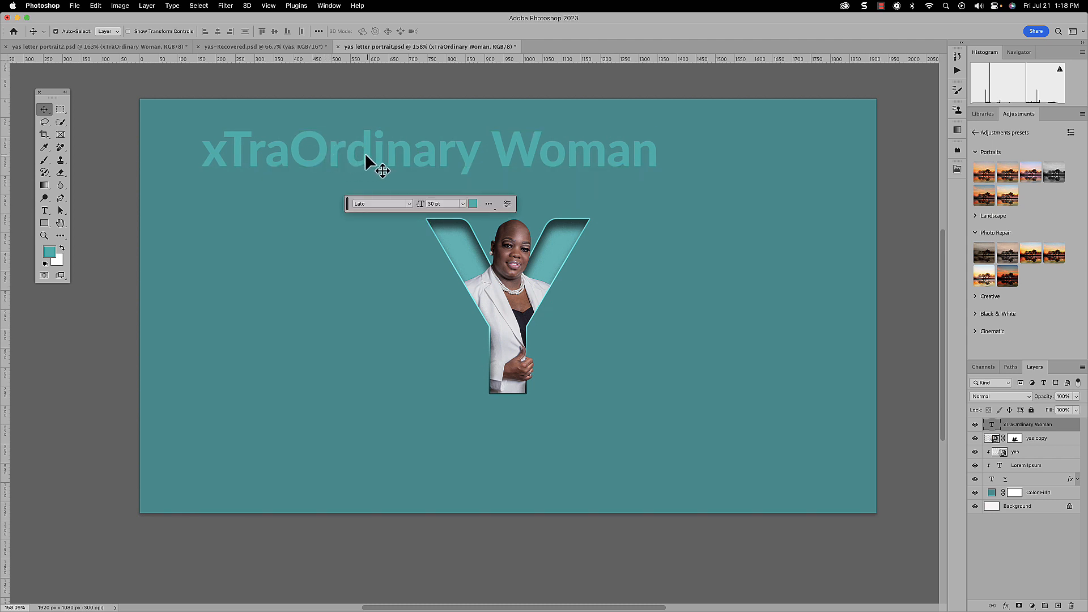
pyautogui.click(406, 79)
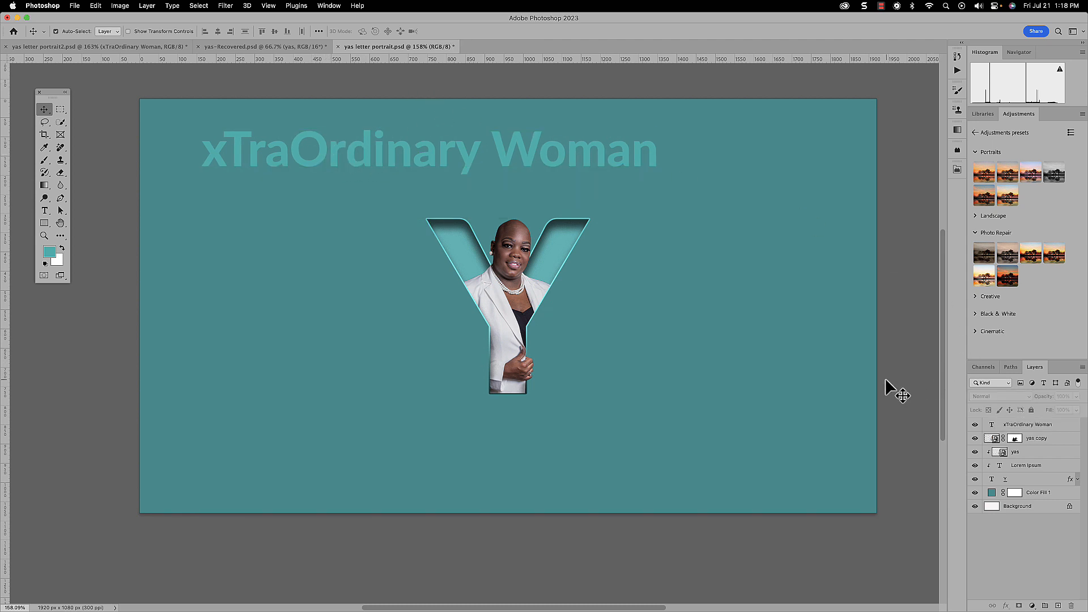